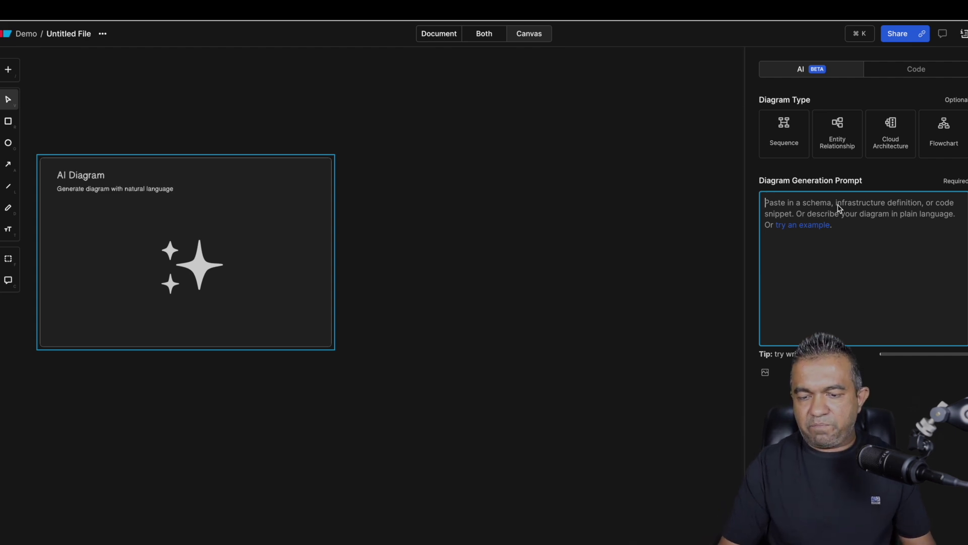
# Step: Generate an AI diagram from the prompt "draw me ERD for student registration system"
pyautogui.write('draw me ERD for')
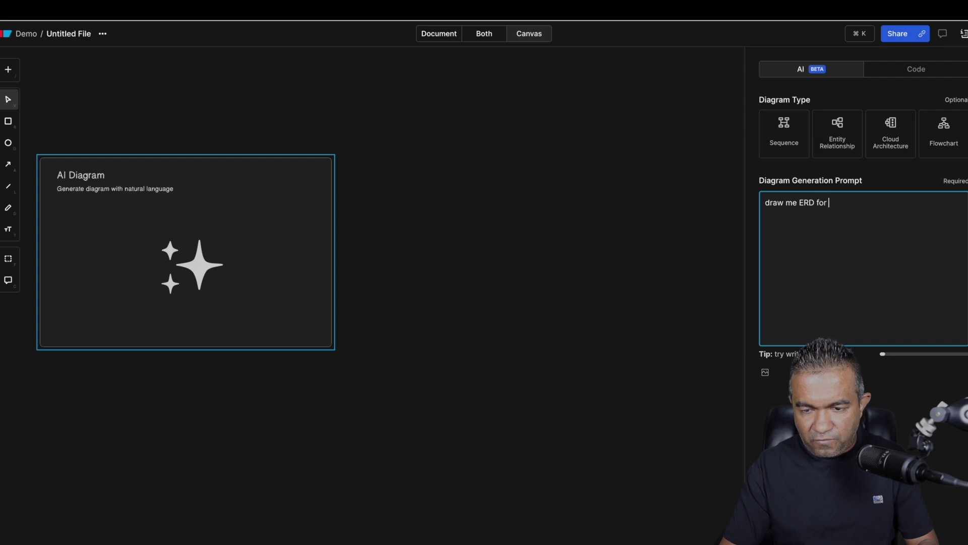
pyautogui.write('uden')
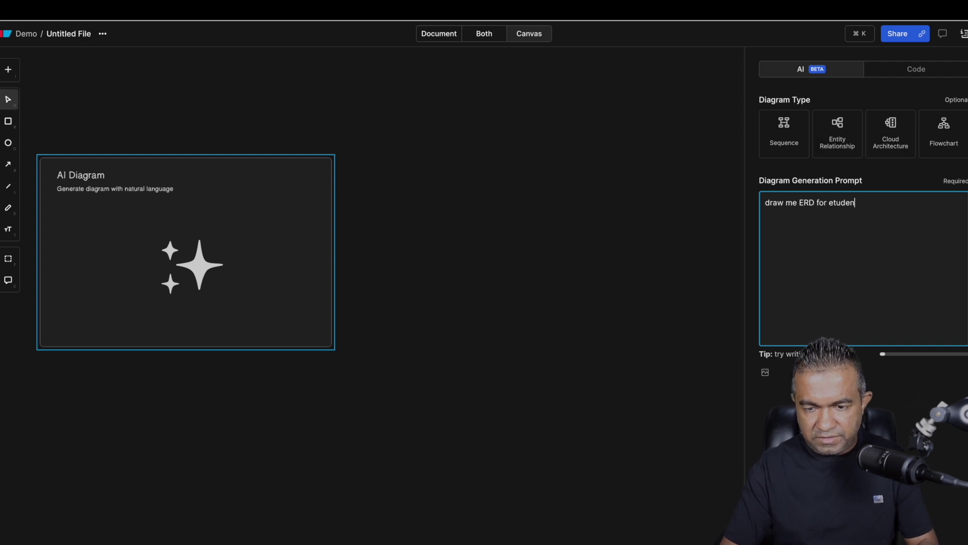
pyautogui.press('BackSpace')
pyautogui.press('BackSpace')
pyautogui.press('BackSpace')
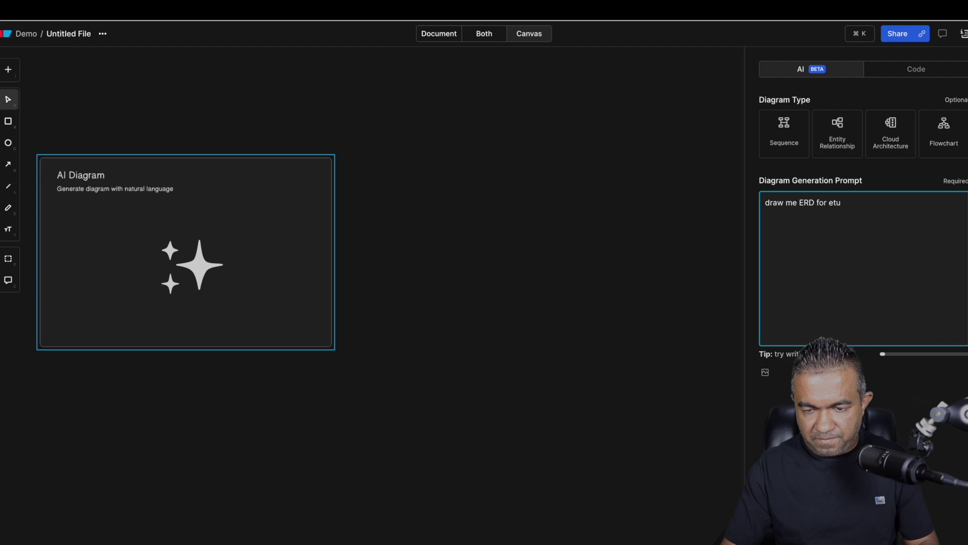
pyautogui.write('regis')
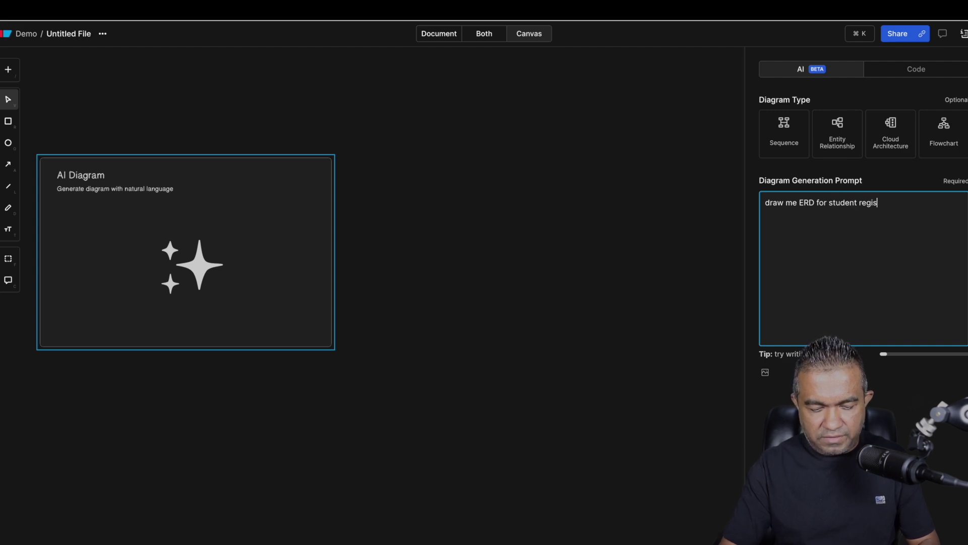
pyautogui.write('tration system')
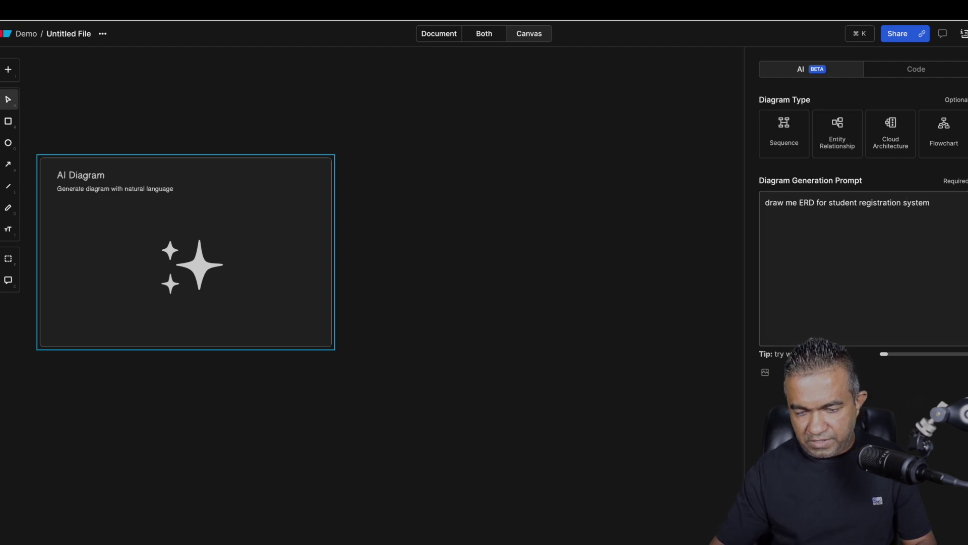
pyautogui.click(510, 229)
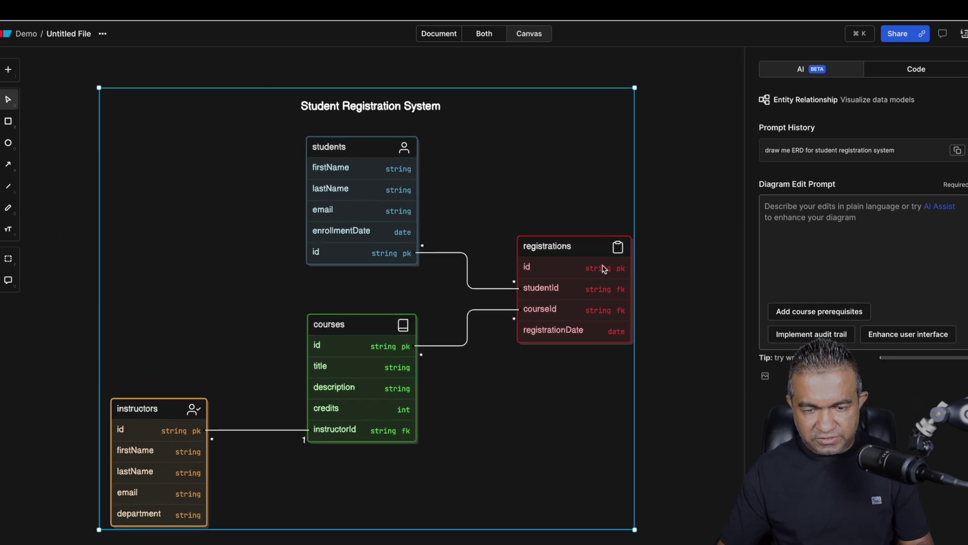
# Step: Edit the student registration ERD with the AI prompt "I want to have createdDate and createdUser for each table for audit purpose"
pyautogui.scroll(2, 593, 199)
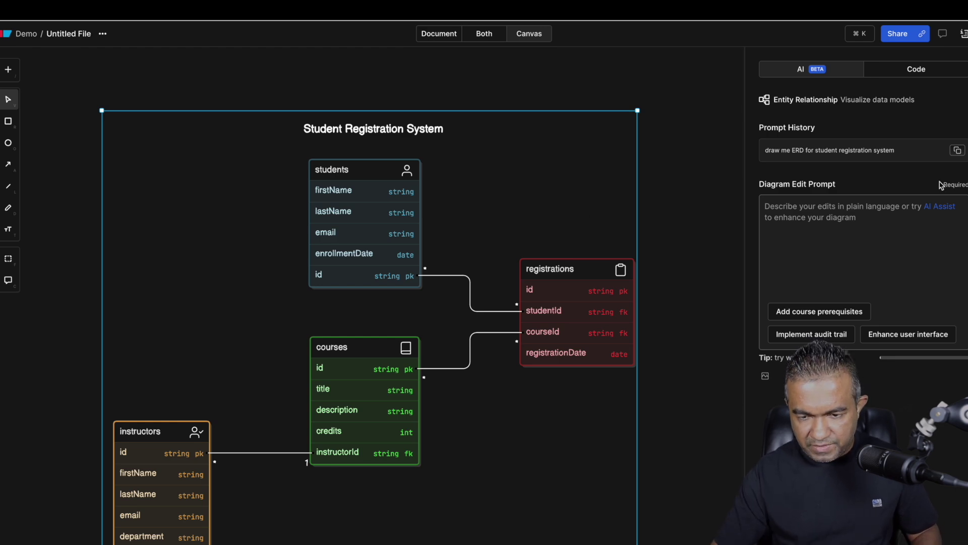
pyautogui.click(848, 234)
pyautogui.write('I want ')
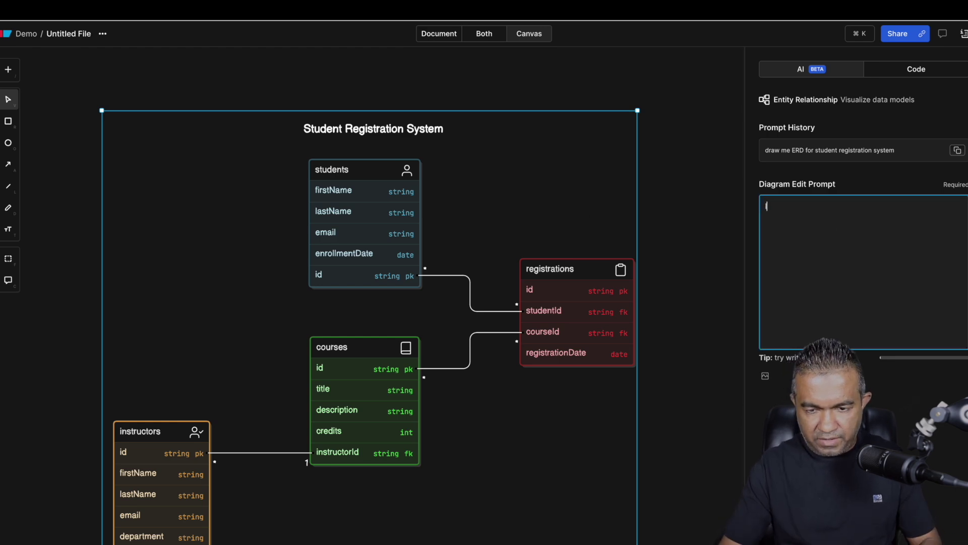
pyautogui.write('to have ')
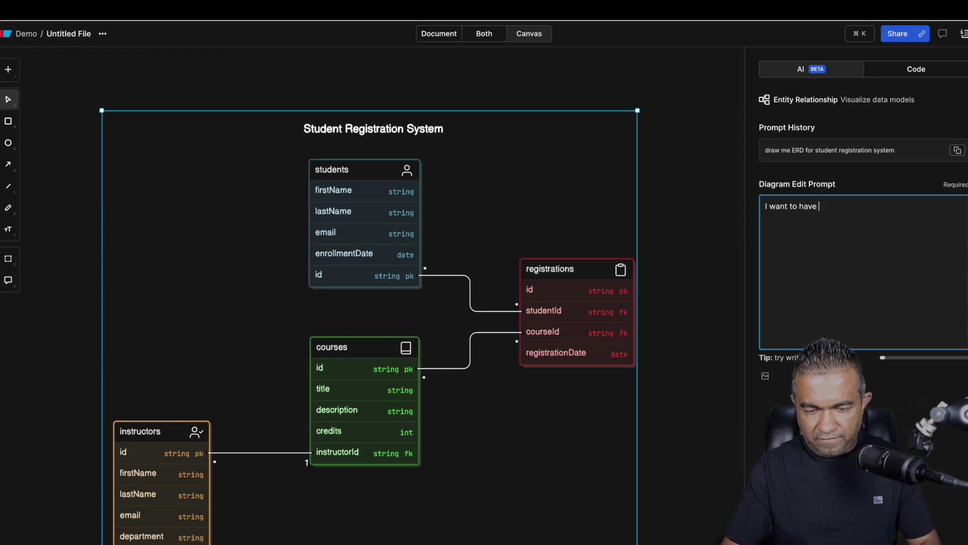
pyautogui.write('createdDat')
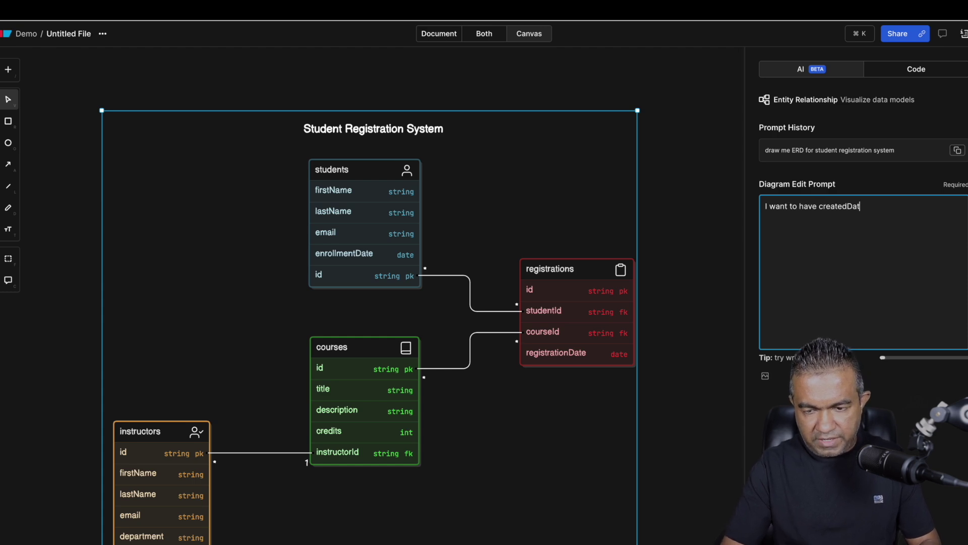
pyautogui.write('e and createdUser for wa')
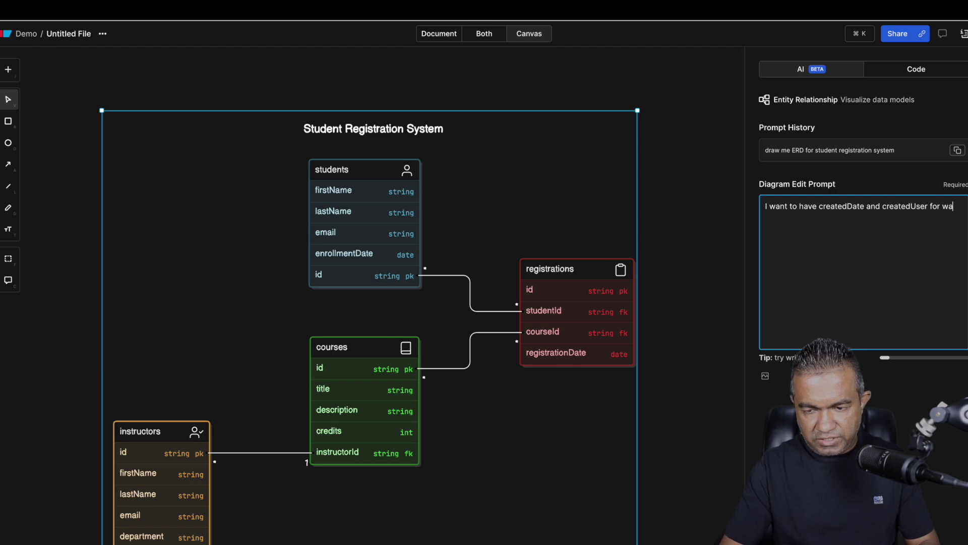
pyautogui.write('each table fo')
pyautogui.write('r audit p')
pyautogui.write('urpose')
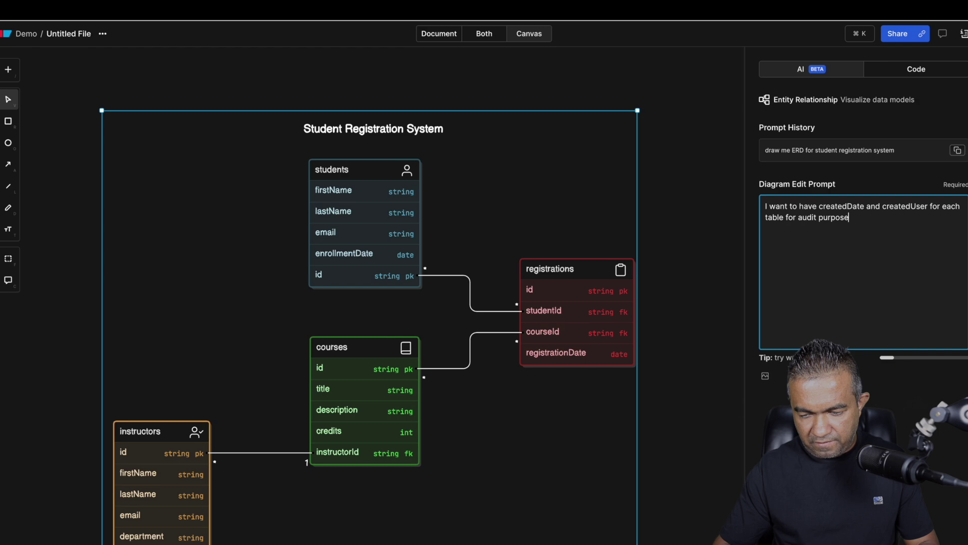
pyautogui.press('Return')
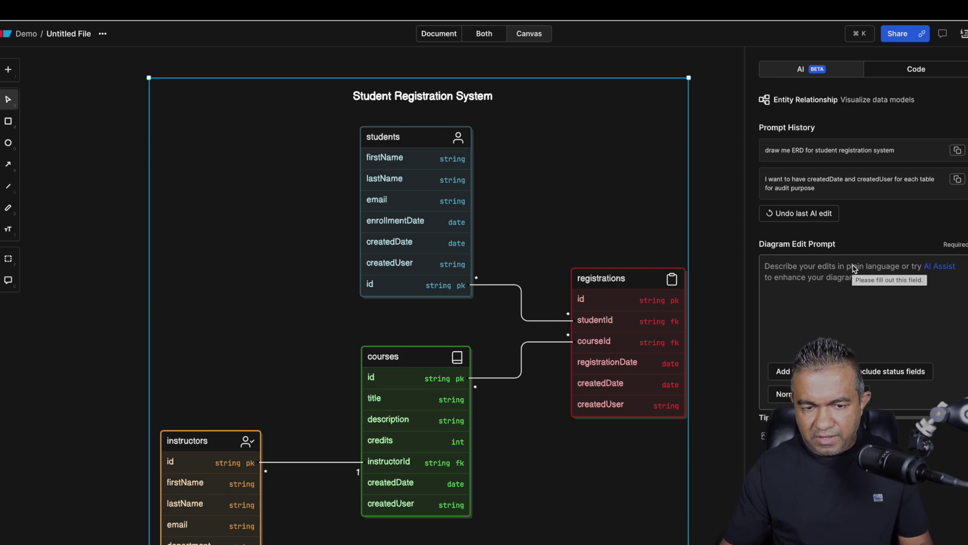
# Step: Regenerate the diagram with the AI edit prompt "Generate ERD for inventory management system. which should include purchasing as well"
pyautogui.click(816, 273)
pyautogui.write('G')
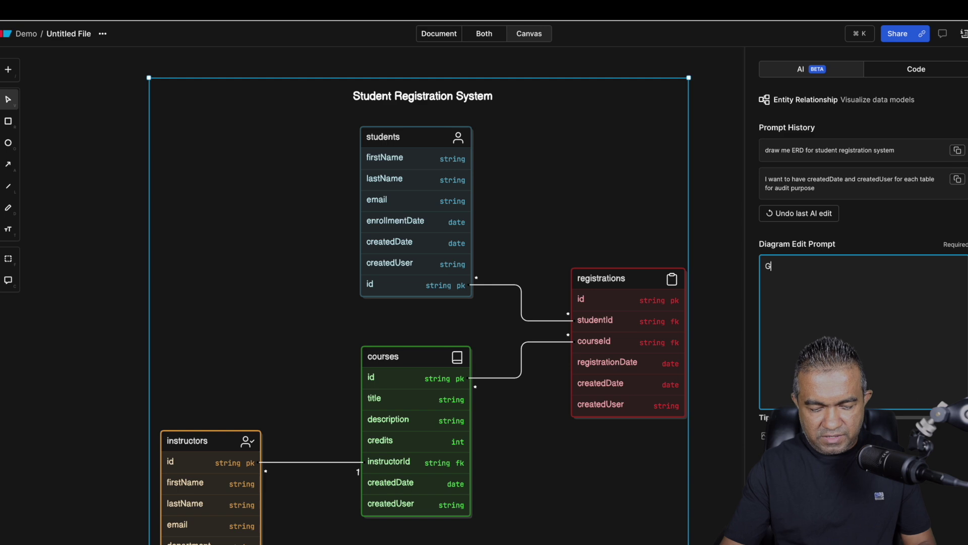
pyautogui.write('enerate ERD for')
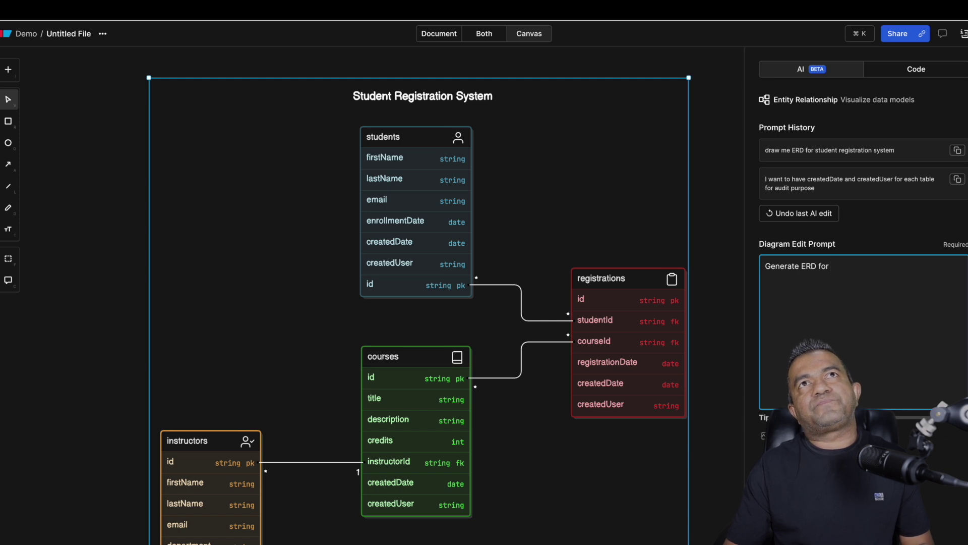
pyautogui.write('inventory ')
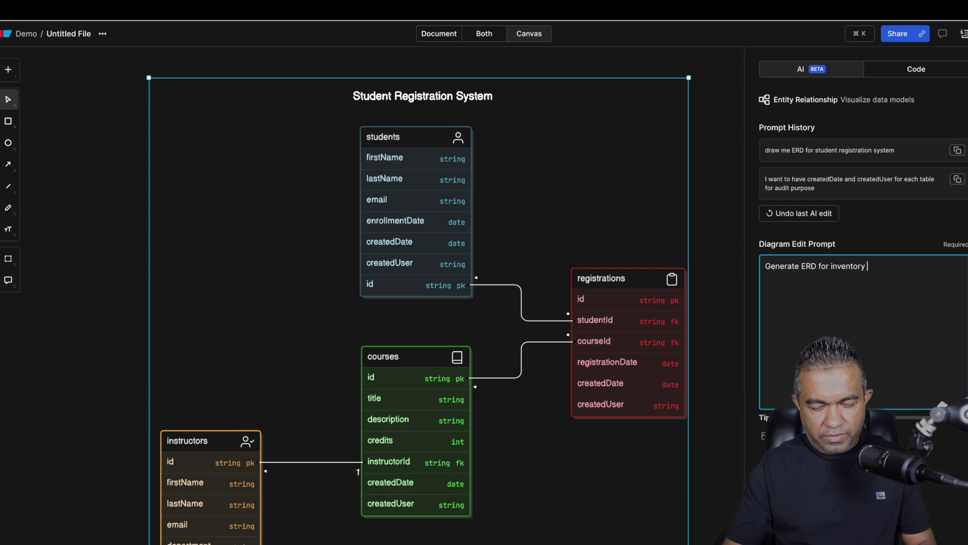
pyautogui.write('management system')
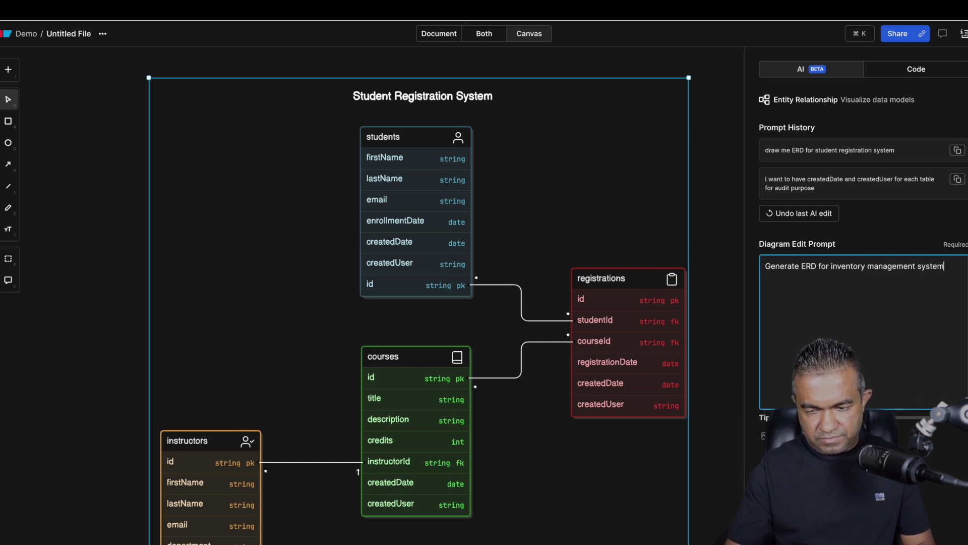
pyautogui.write('. which shou')
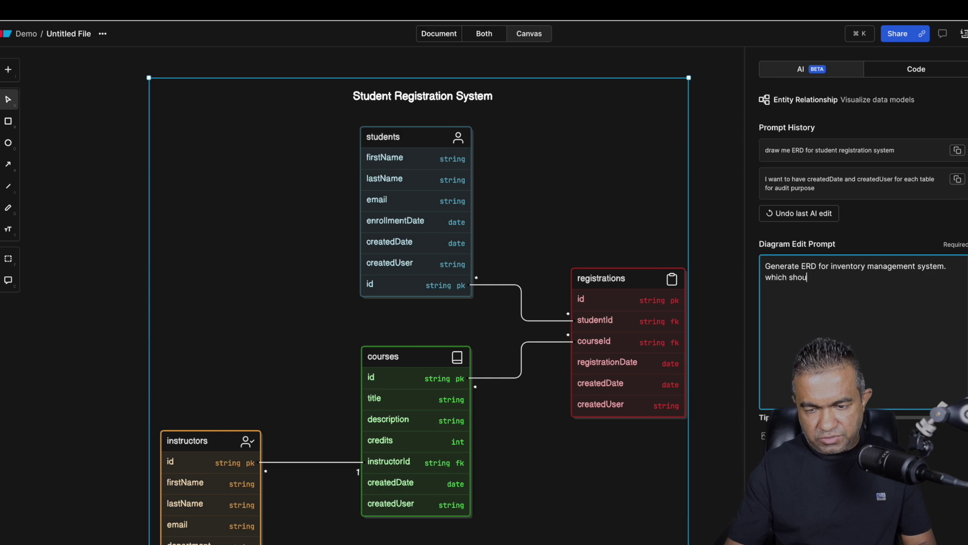
pyautogui.write('ld include ')
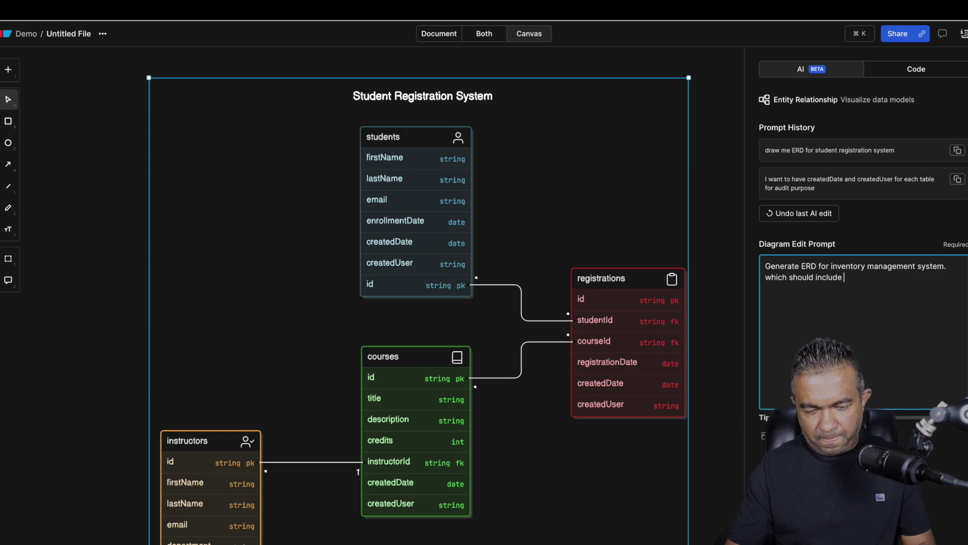
pyautogui.write('purachsing as well')
pyautogui.rightClick(868, 276)
pyautogui.click(829, 284)
pyautogui.press('Return')
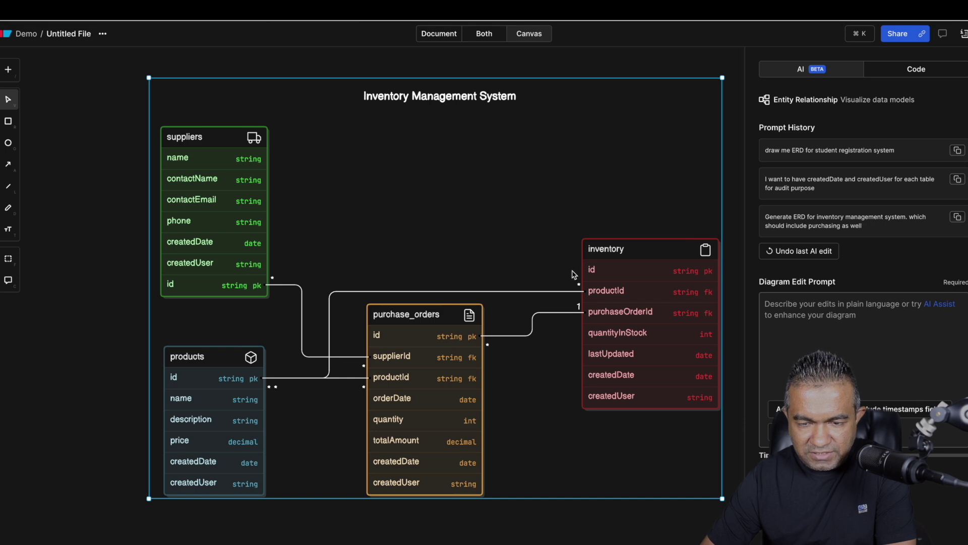
# Step: Regenerate the diagram with the prompt "Draw a ERD for vehicle rent solution which should manage customer, vehicle, vehicle maintenance, membership and loyalty schem"
pyautogui.moveTo(474, 331); pyautogui.dragTo(426, 359)
pyautogui.click(813, 329)
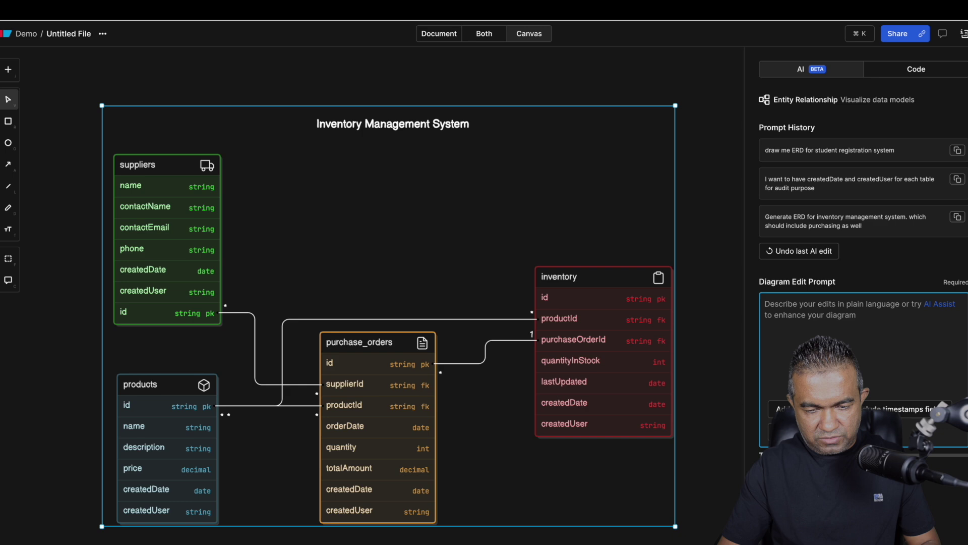
pyautogui.write('Draw a ERD for')
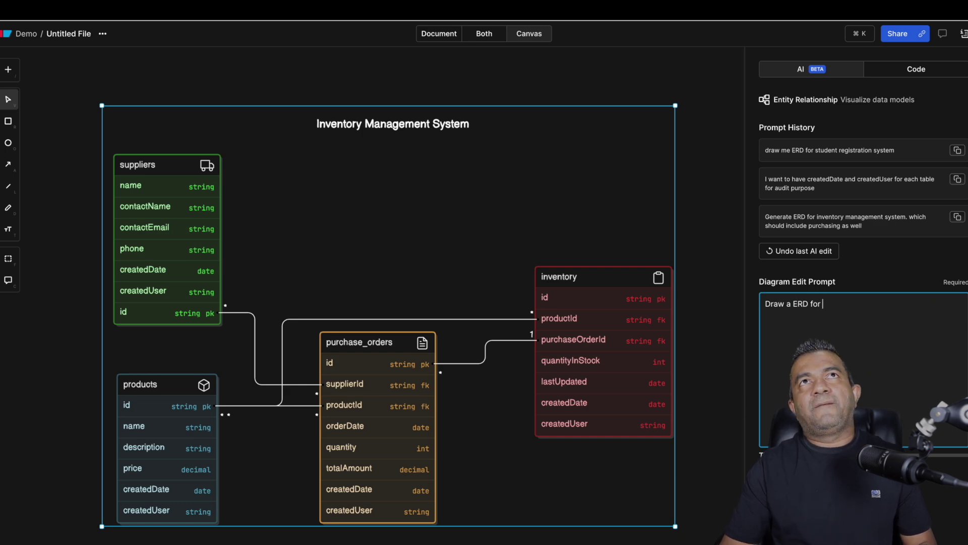
pyautogui.write(' vehicle rent solut')
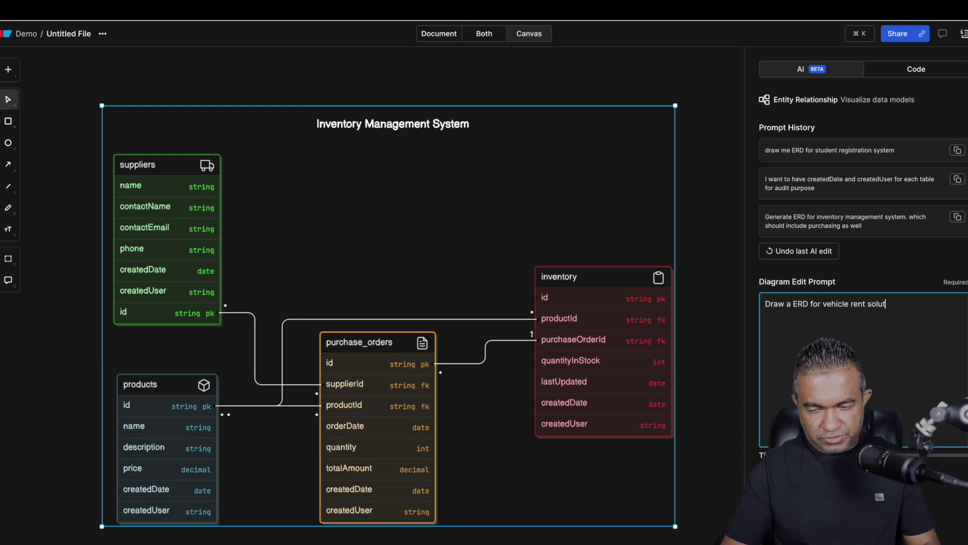
pyautogui.write('ion which should manage customer, vehicle, vehicle maintenance, memmbership and')
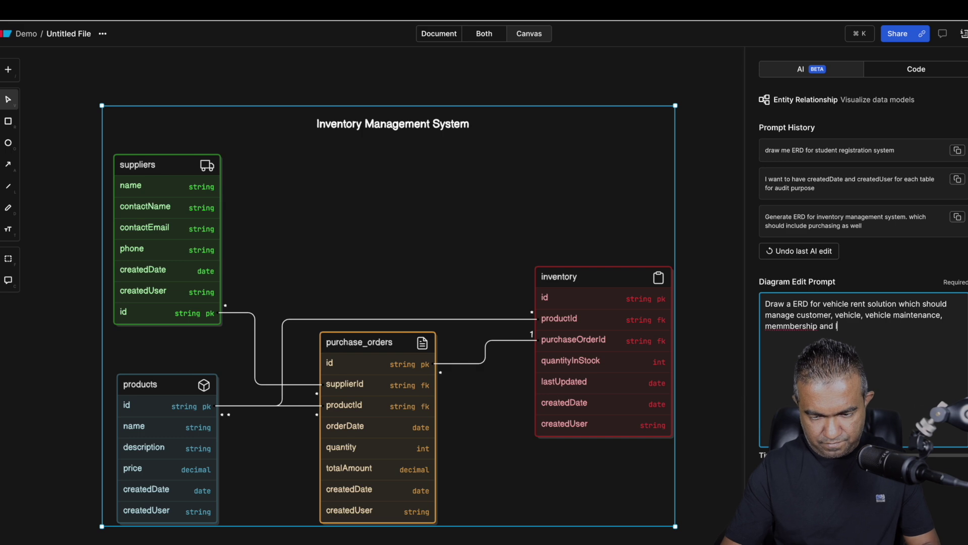
pyautogui.write('schem')
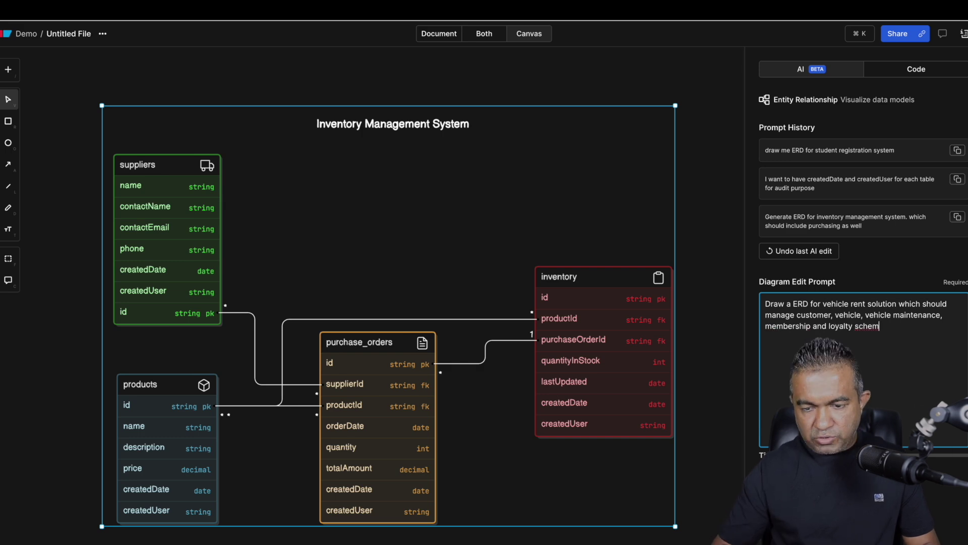
pyautogui.press('super+Return')
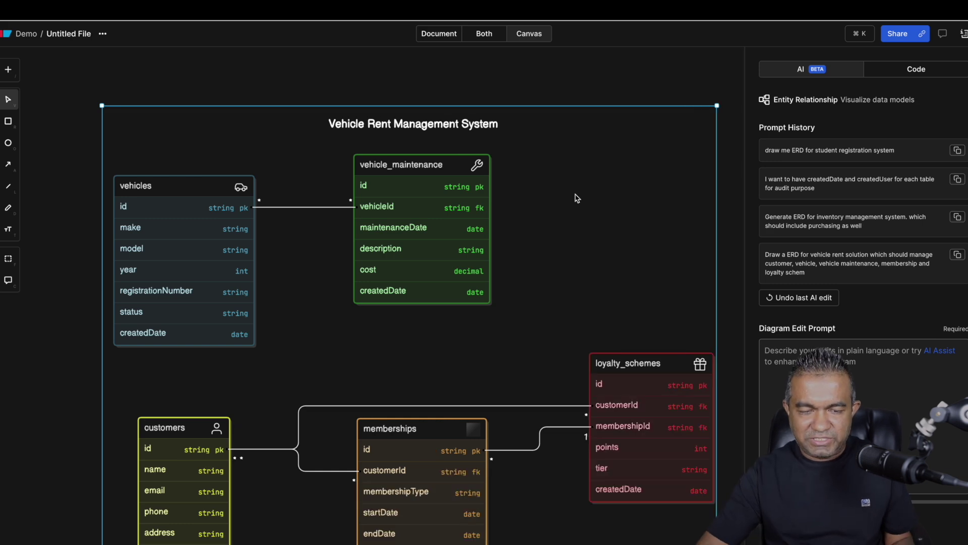
pyautogui.scroll(-1, 578, 199)
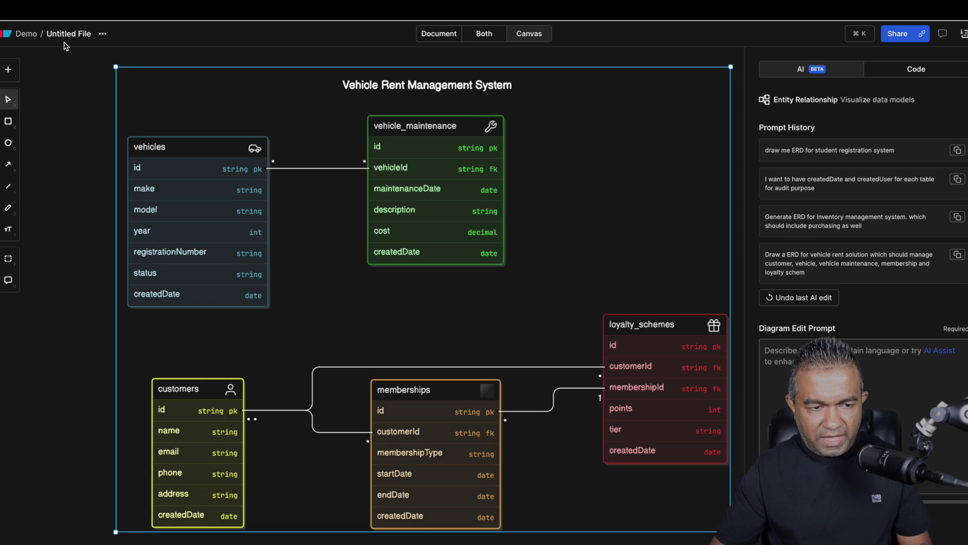
# Step: Return to the Demo folder, create a new file there and start an AI diagram on its canvas
pyautogui.click(27, 34)
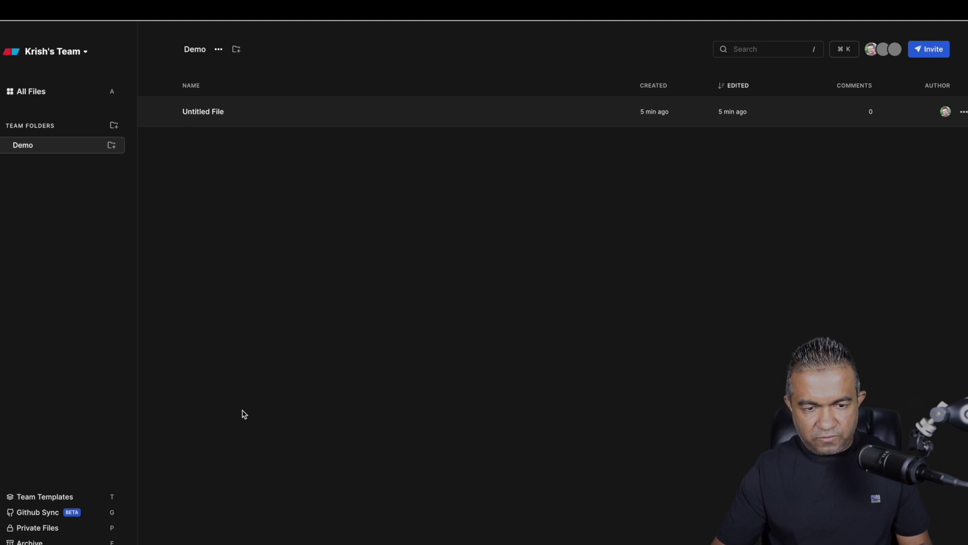
pyautogui.click(356, 111)
pyautogui.click(374, 71)
pyautogui.click(434, 123)
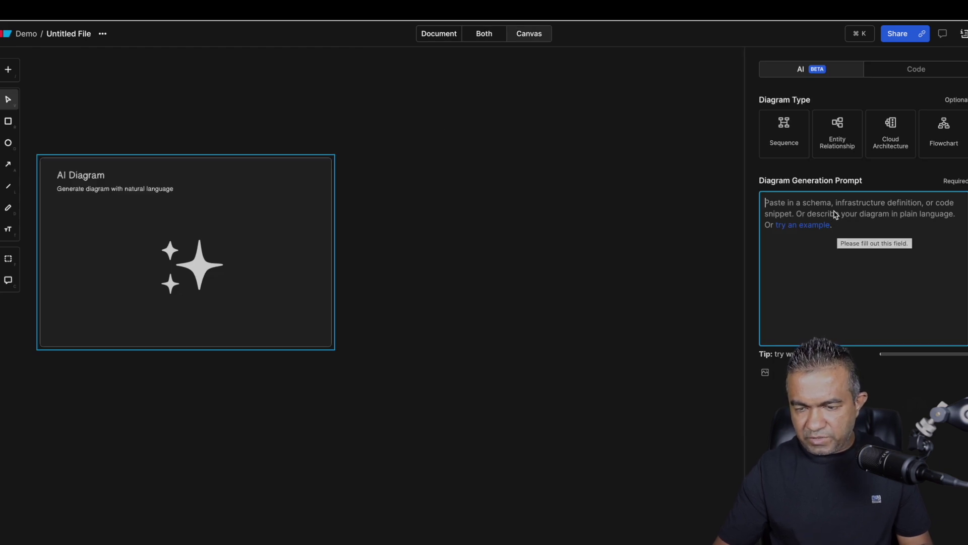
# Step: Generate a flowchart for item invoicing: cashier enters item number and qty, search stock, error if insufficient, else issue FIFO by stockDate across batches until fulfilled
pyautogui.write('Genera')
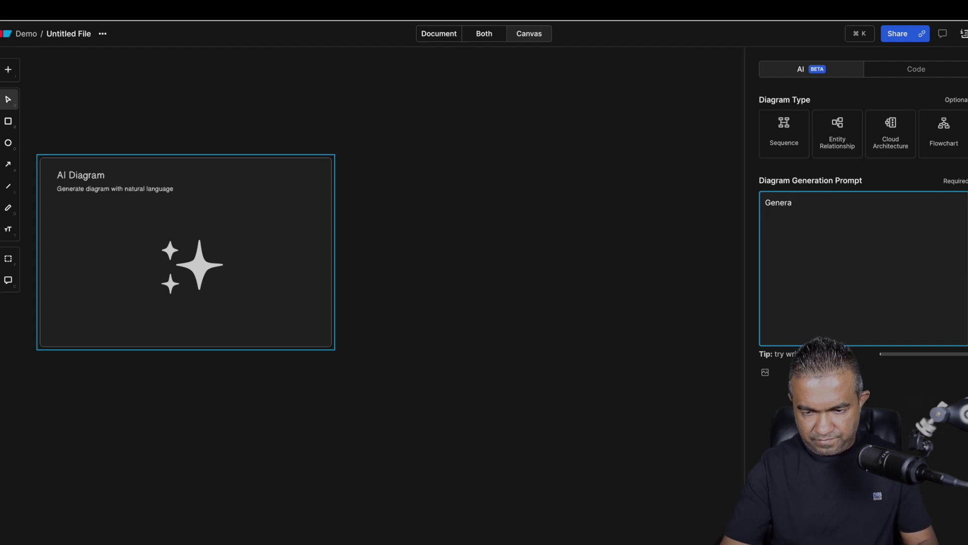
pyautogui.write('te flow chart to Item invoice as bellow when cashier enter the item number and qty need to search stock. if stock not available for full fill the required quantity for the item need to issue an error. if quantity available those need to issue on FIFO basis based on stockDate. Oldest qty need to issue first and if required qty not full filled moved to next batch etc. need to do this until required qty full filed.')
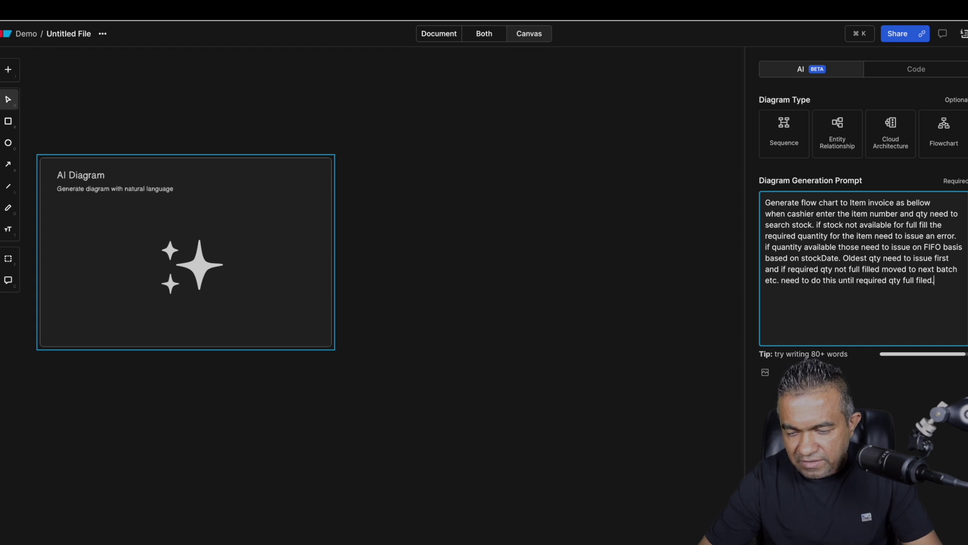
pyautogui.click(765, 168)
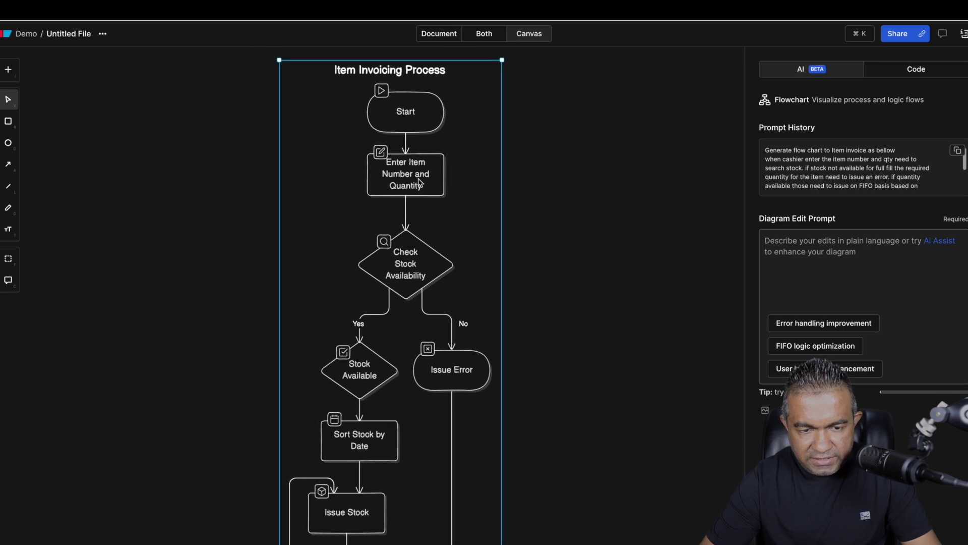
pyautogui.scroll(-3, 420, 200)
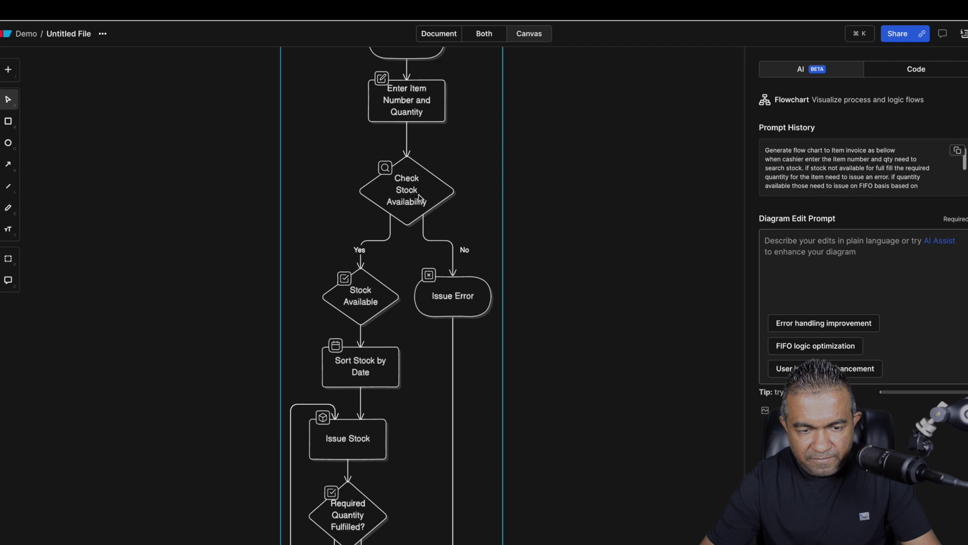
pyautogui.scroll(-3, 420, 199)
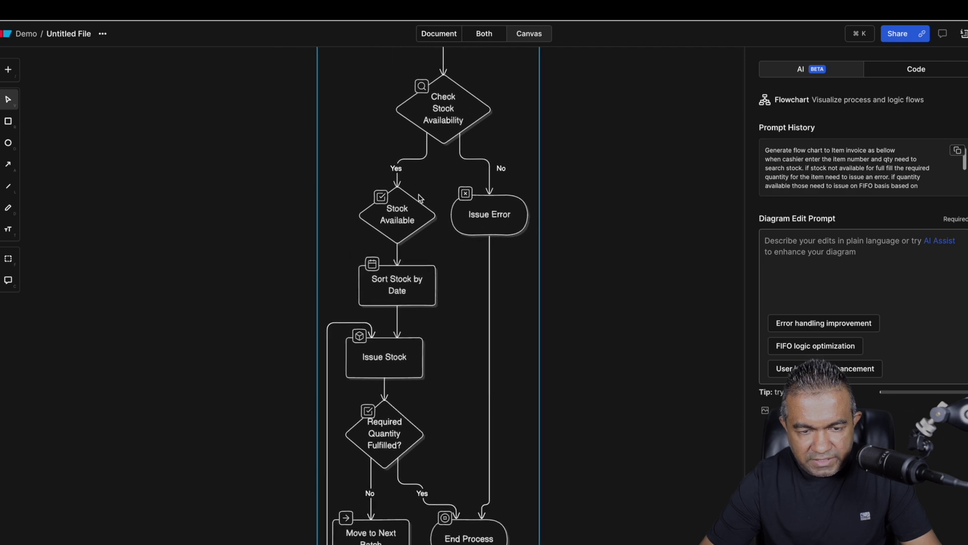
pyautogui.scroll(-3, 504, 301)
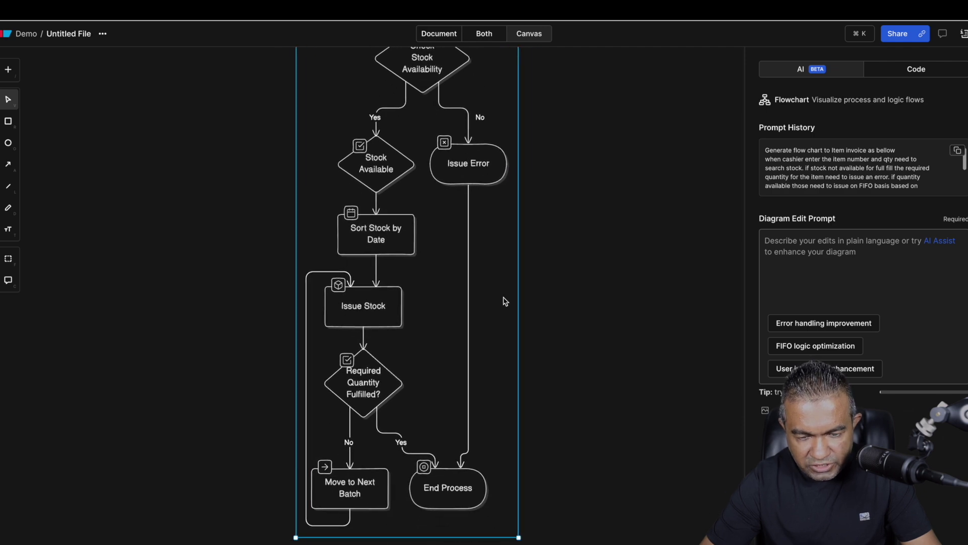
# Step: Examine the Item Invoicing Process flowchart from start to end, including the stock check, error branch and batch loop
pyautogui.scroll(2, 496, 368)
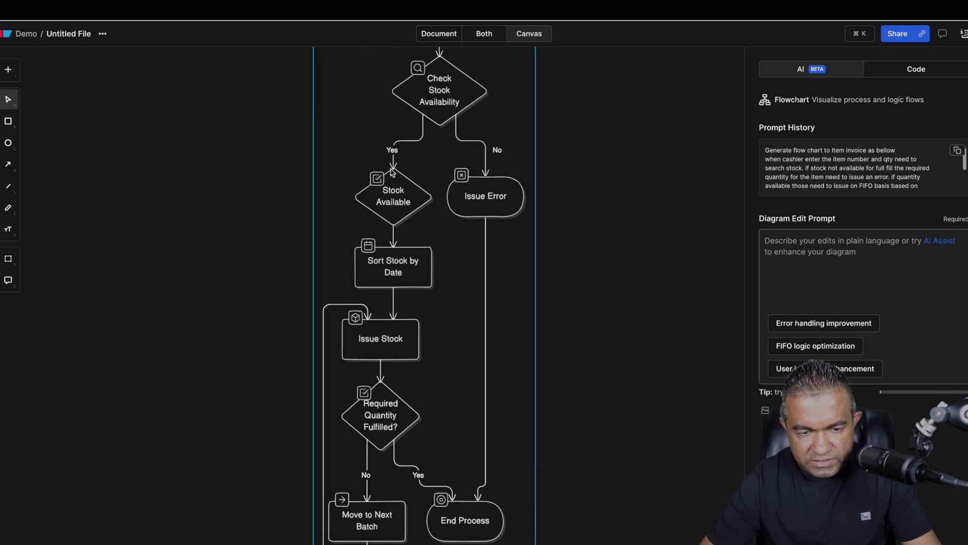
pyautogui.scroll(-1, 401, 219)
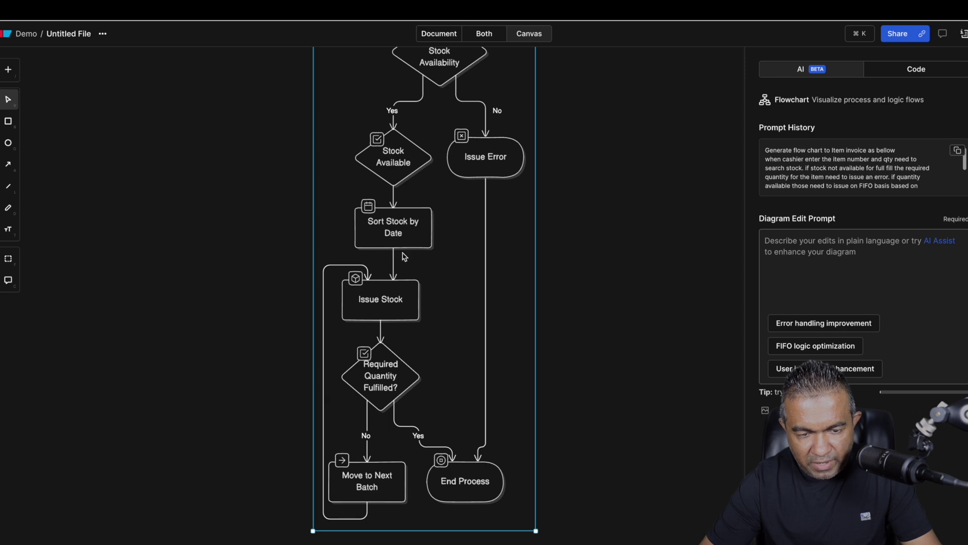
pyautogui.scroll(-2, 403, 256)
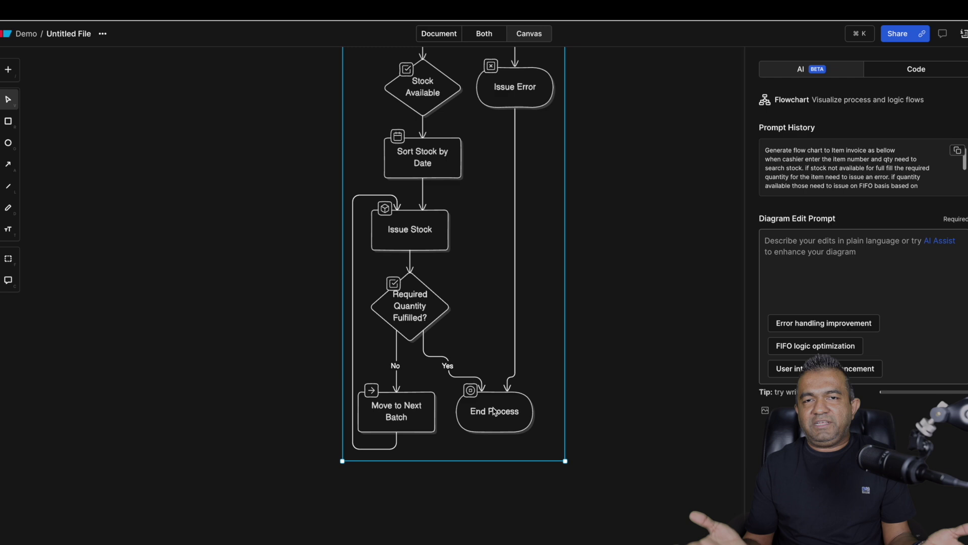
pyautogui.scroll(5, 604, 289)
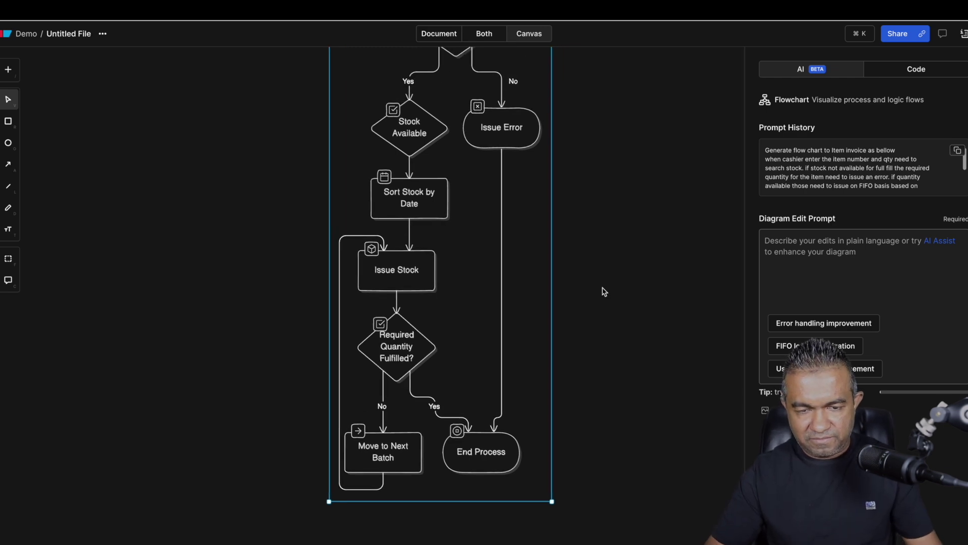
pyautogui.scroll(3, 604, 291)
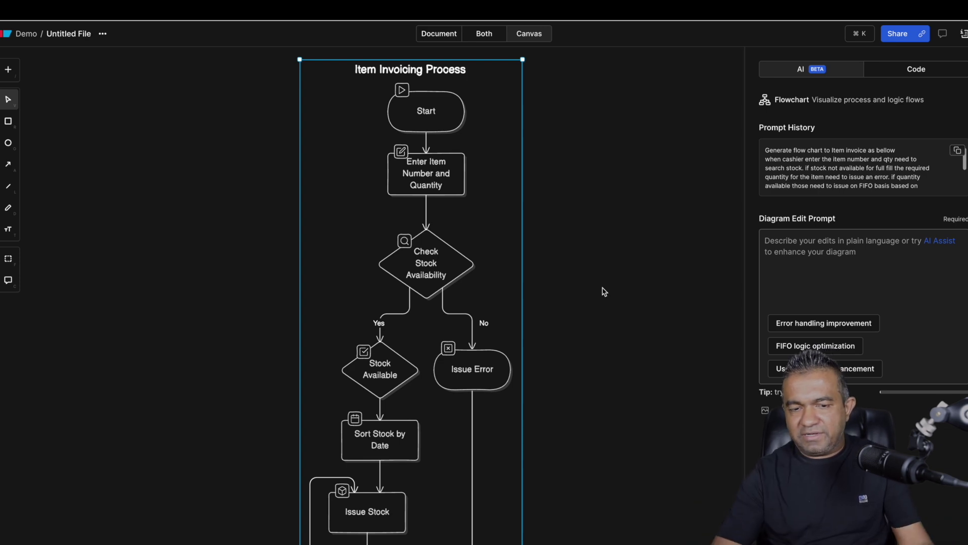
pyautogui.scroll(-5, 604, 291)
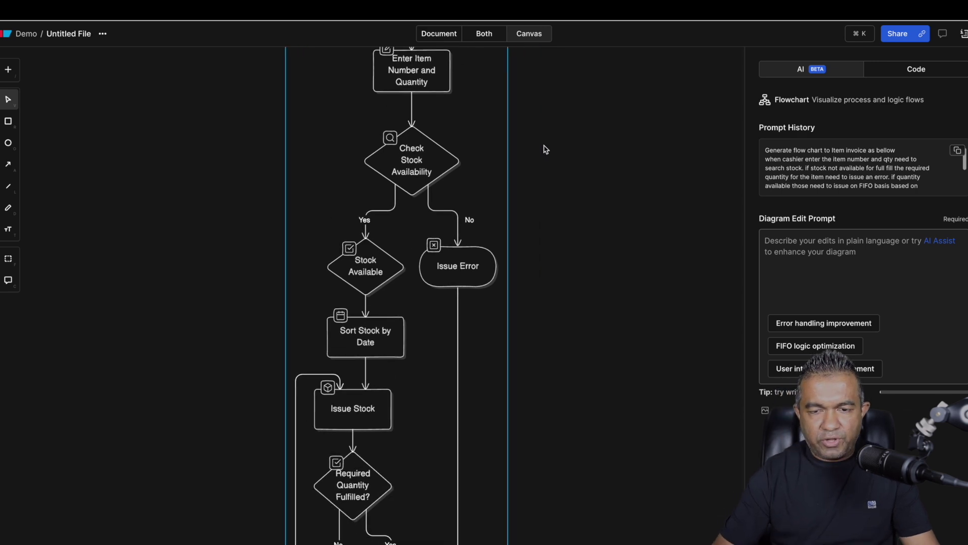
pyautogui.scroll(7, 544, 149)
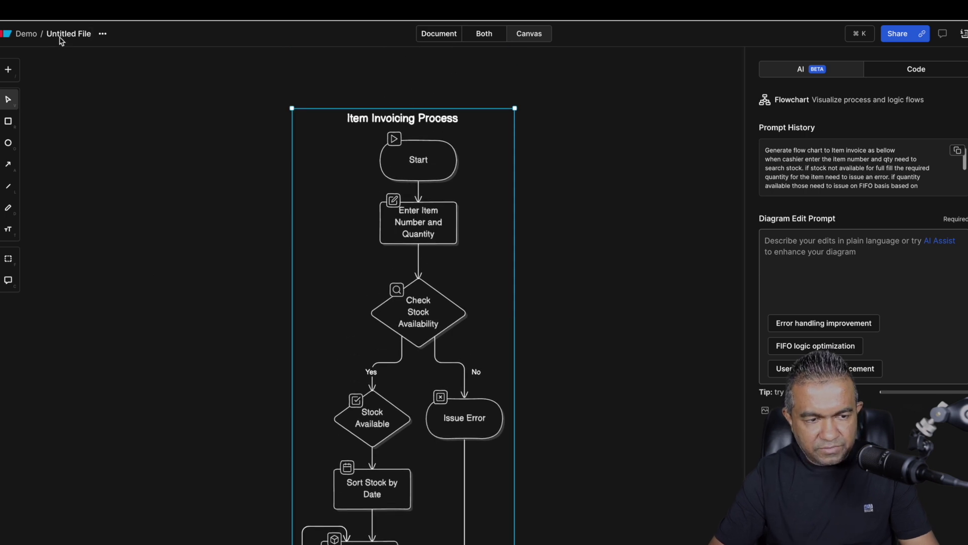
# Step: Create another file in the Demo folder and insert an AI diagram on its canvas
pyautogui.click(28, 34)
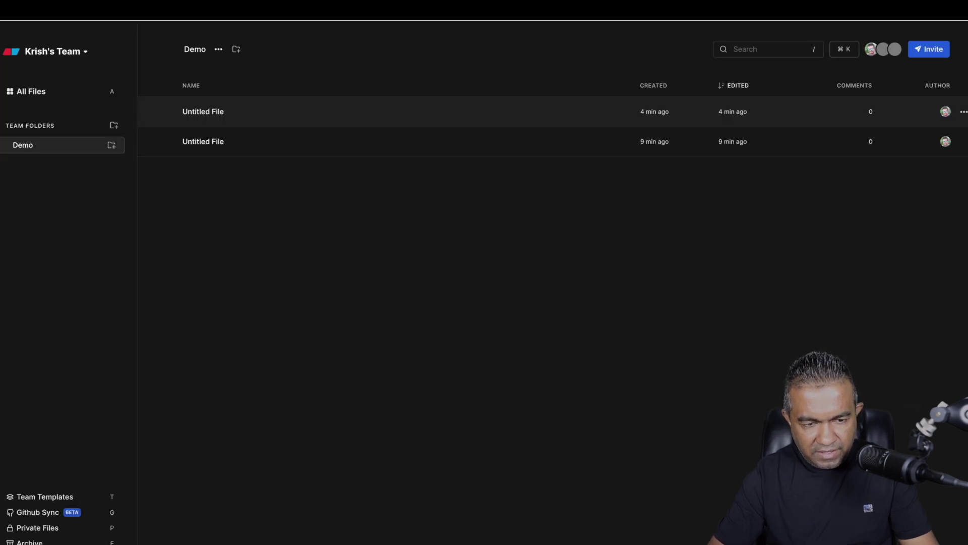
pyautogui.click(479, 157)
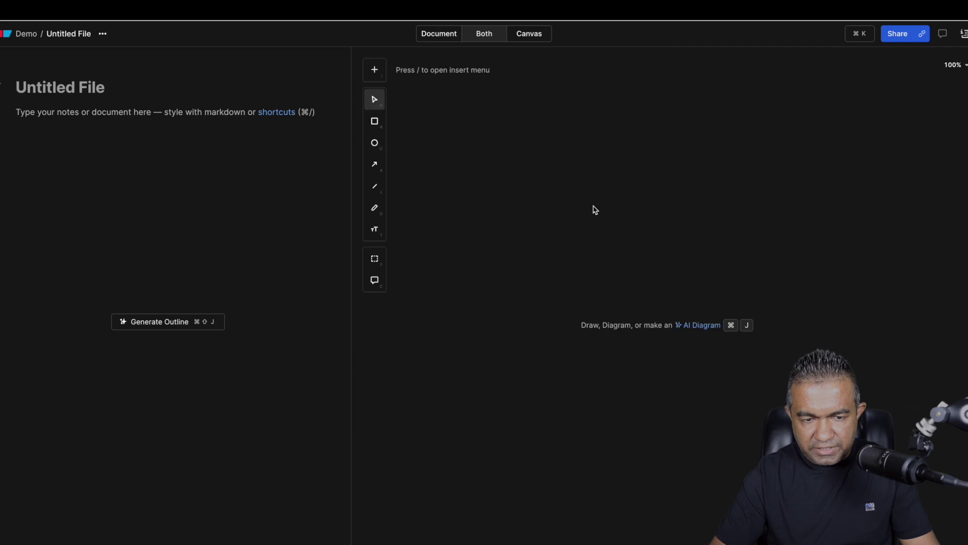
pyautogui.click(374, 69)
pyautogui.click(446, 119)
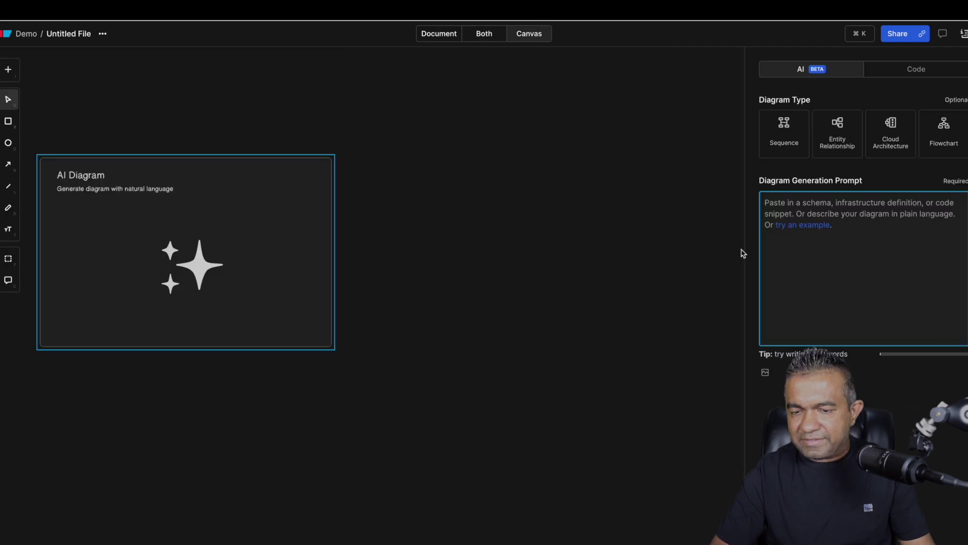
# Step: Generate an inventory management ERD with class, group, category, item hierarchy, multiple item tags, dated stock for first-GRN-first-release, and master-detail sales invoices linked to customers
pyautogui.press('super+v')
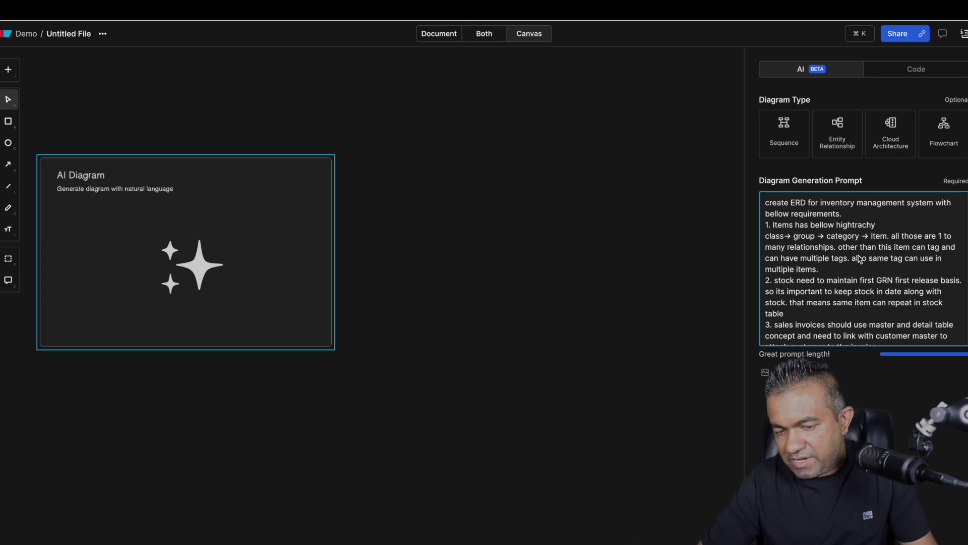
pyautogui.scroll(-2, 852, 268)
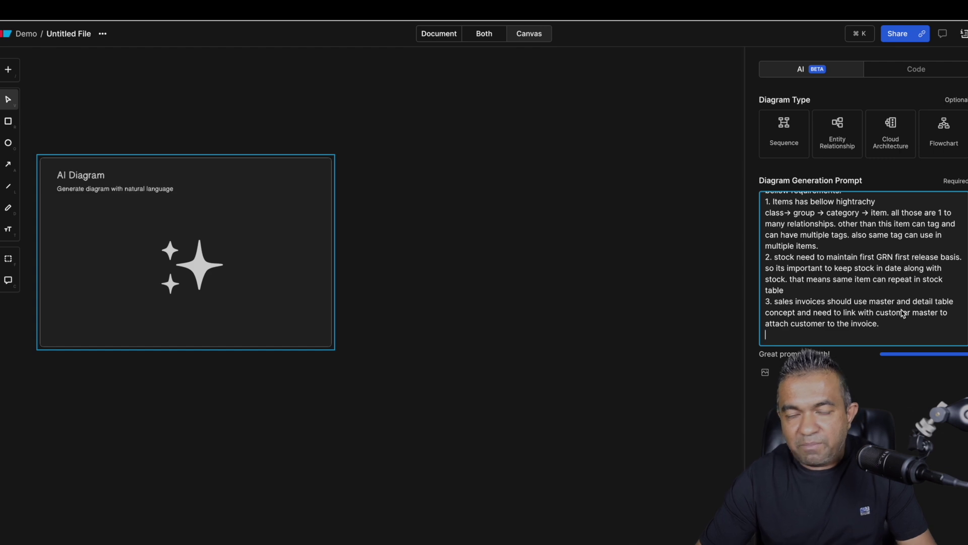
pyautogui.click(864, 433)
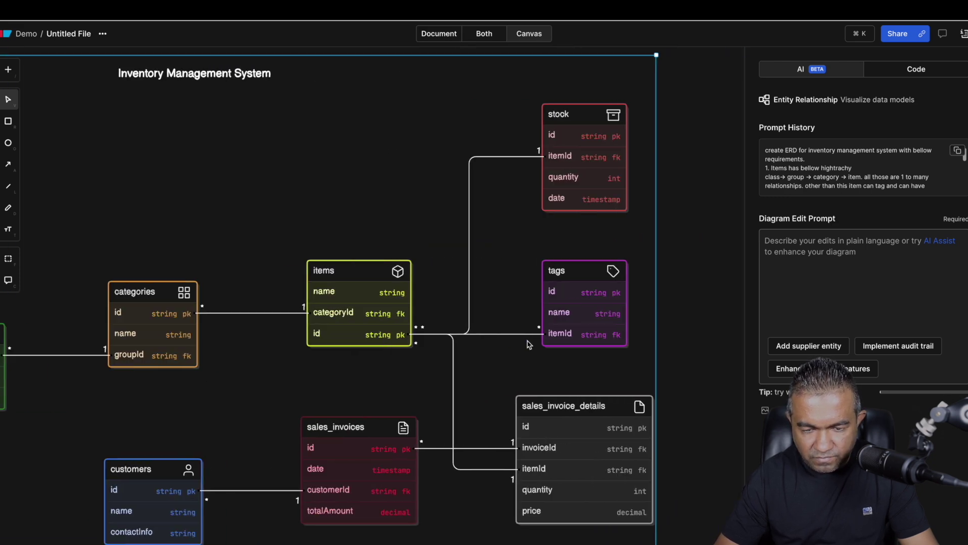
# Step: Examine the class, group, category and item hierarchy in the inventory ERD and compare its relationships with the prompt
pyautogui.hscroll(-3, 605, 200)
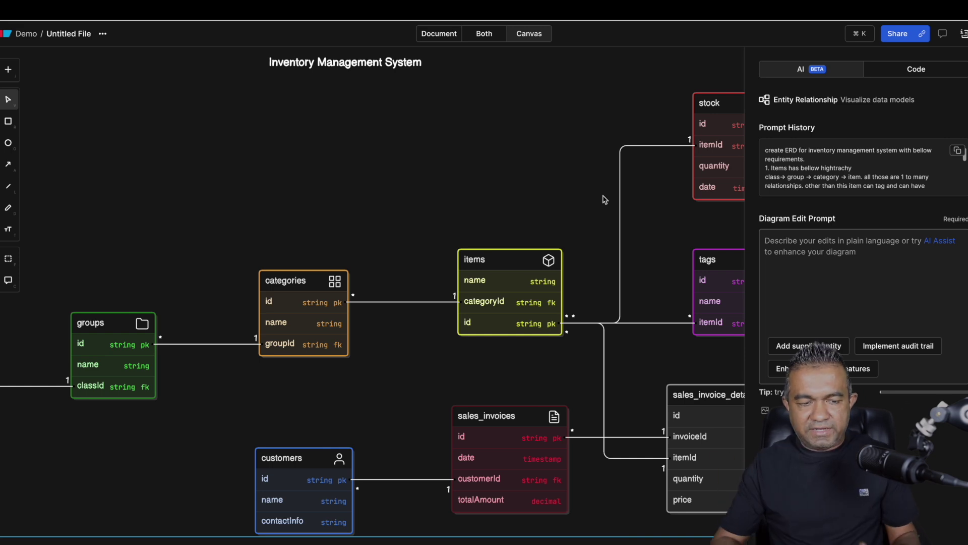
pyautogui.hscroll(-6, 468, 178)
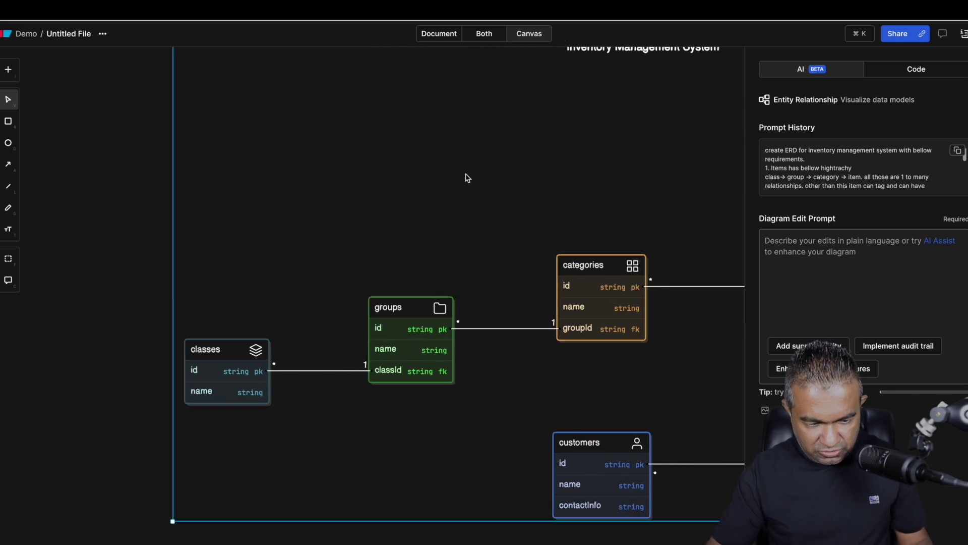
pyautogui.hscroll(5, 468, 178)
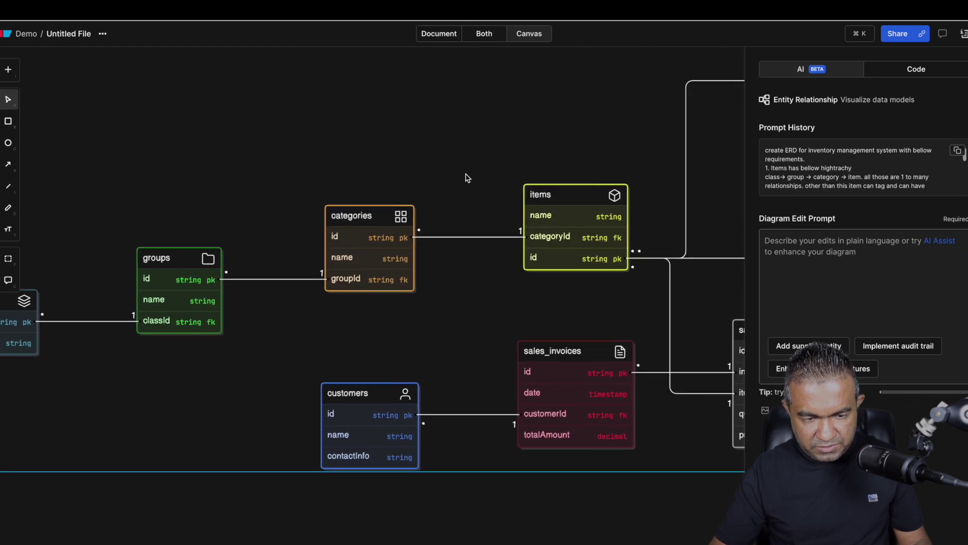
pyautogui.hscroll(2, 468, 178)
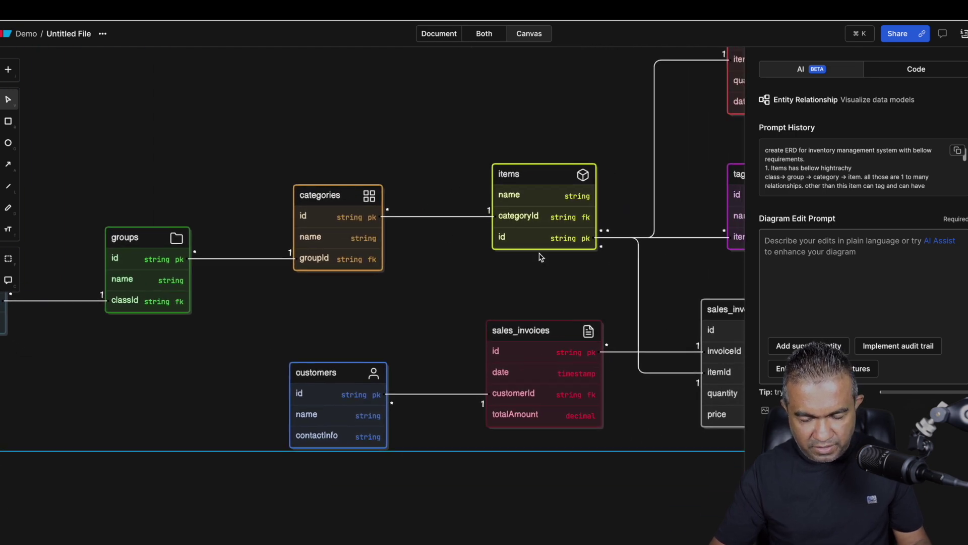
pyautogui.hscroll(5, 541, 257)
pyautogui.scroll(3, 544, 261)
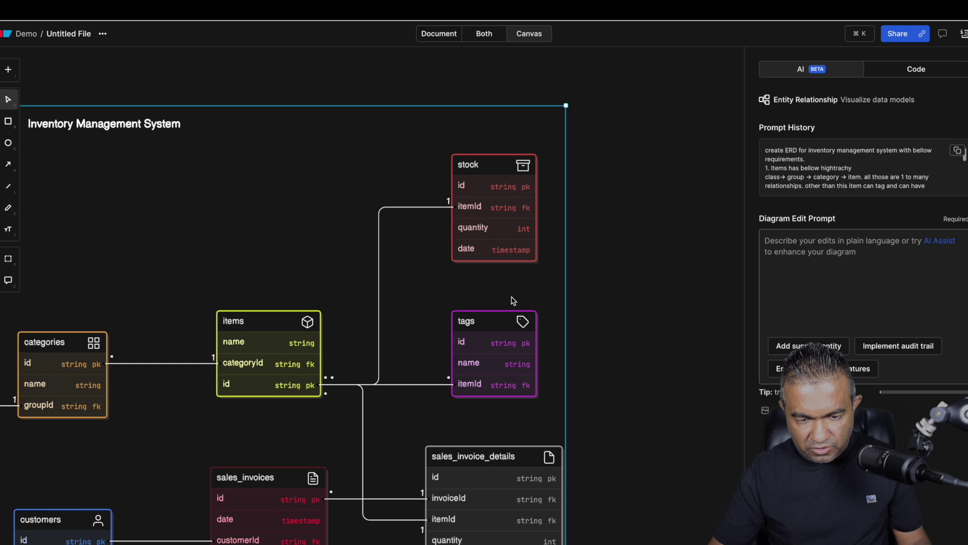
pyautogui.scroll(-2, 513, 301)
pyautogui.hscroll(-8, 445, 324)
pyautogui.scroll(-2, 444, 325)
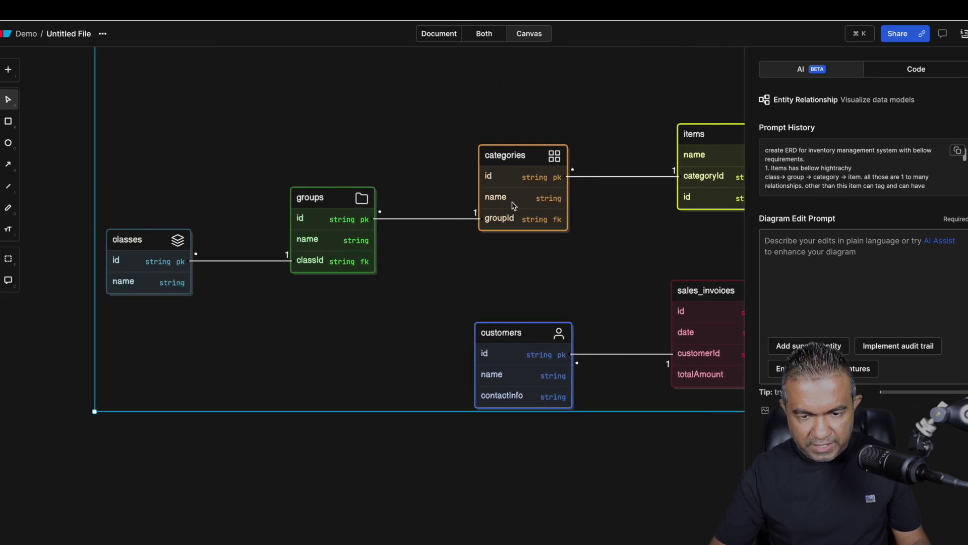
pyautogui.hscroll(4, 513, 205)
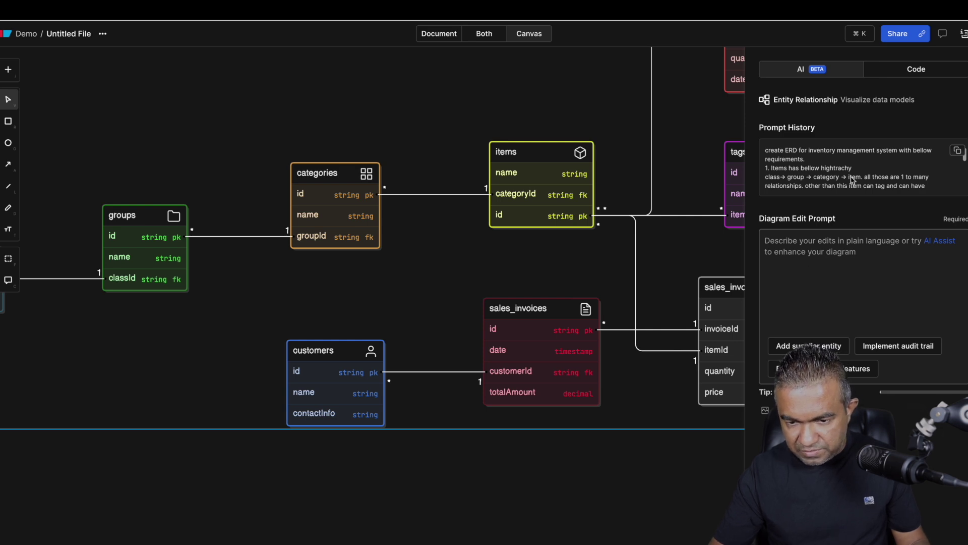
# Step: Examine how the stock, tags, sales invoice, invoice detail and customer tables relate to each other in the ERD
pyautogui.hscroll(5, 536, 232)
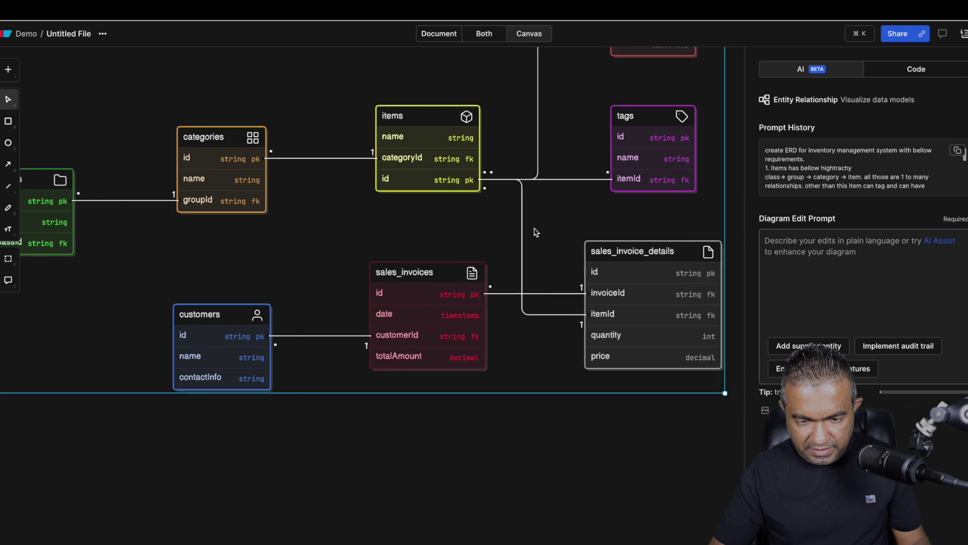
pyautogui.scroll(1, 535, 229)
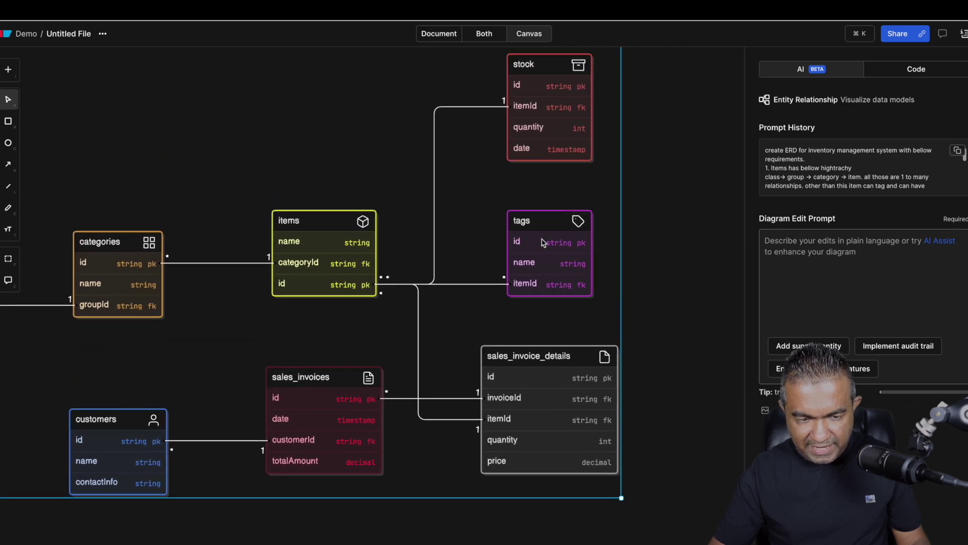
pyautogui.scroll(1, 489, 192)
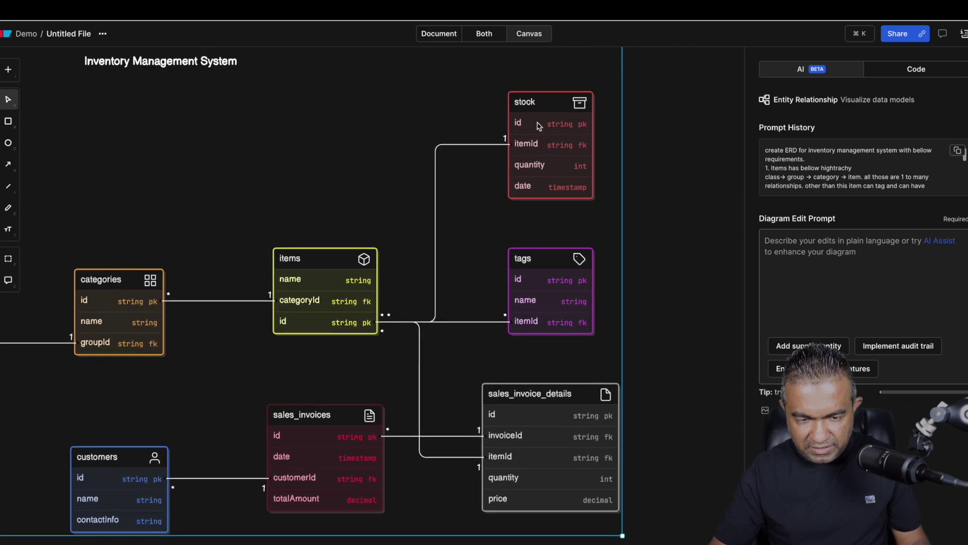
pyautogui.scroll(-1, 545, 106)
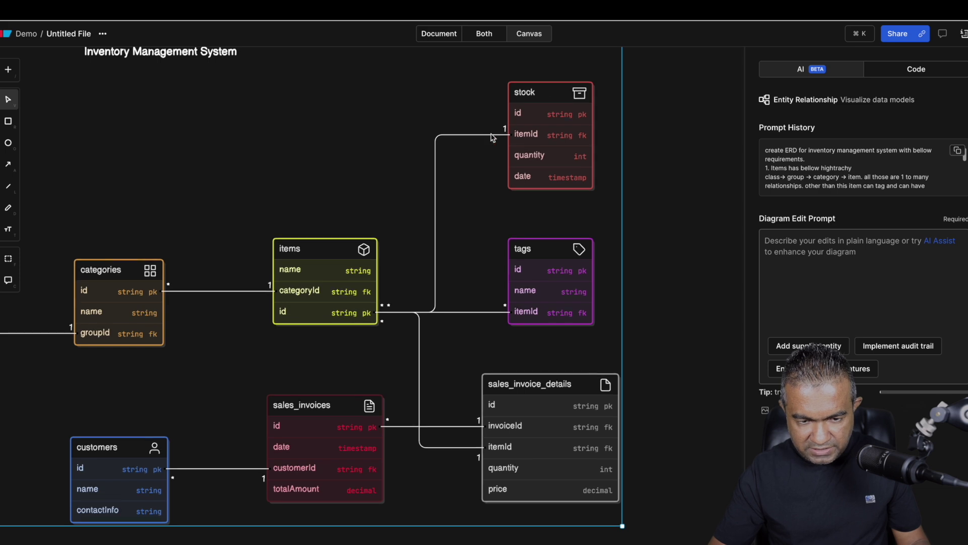
pyautogui.scroll(-3, 483, 288)
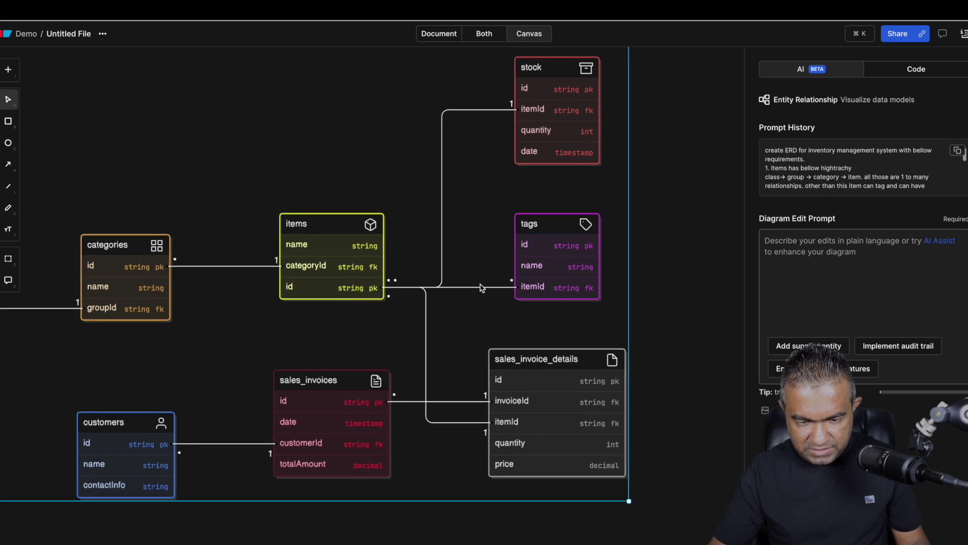
pyautogui.moveTo(537, 268); pyautogui.dragTo(595, 284)
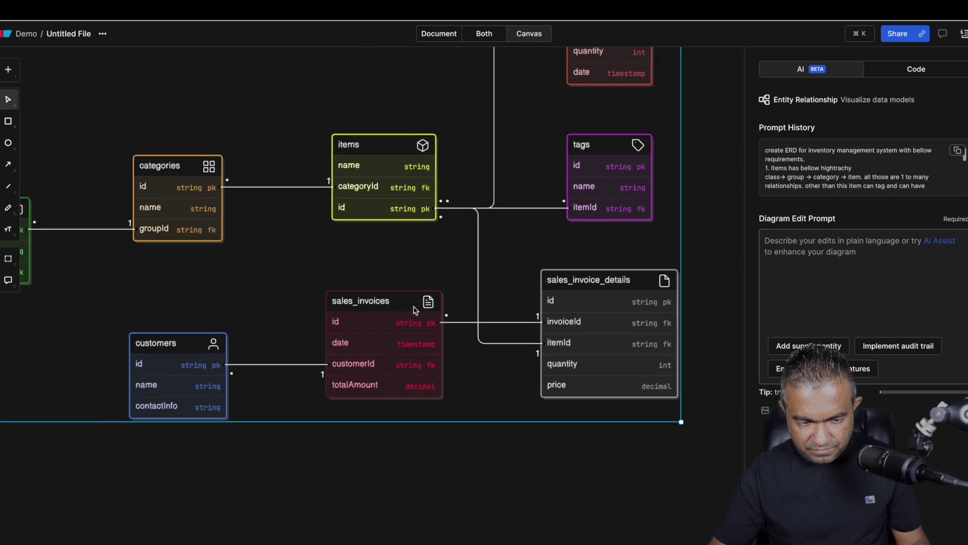
pyautogui.hscroll(-8, 414, 309)
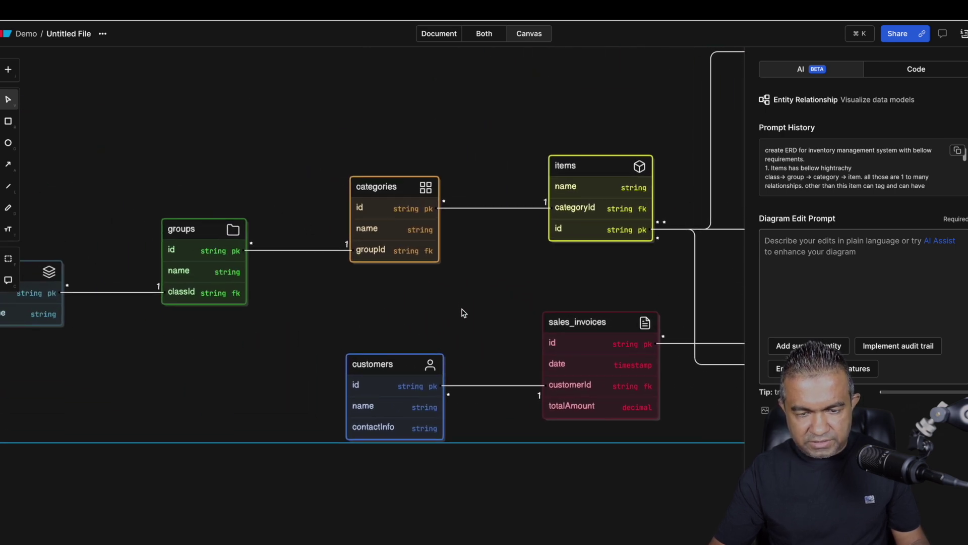
pyautogui.scroll(5, 463, 312)
pyautogui.hscroll(5, 463, 313)
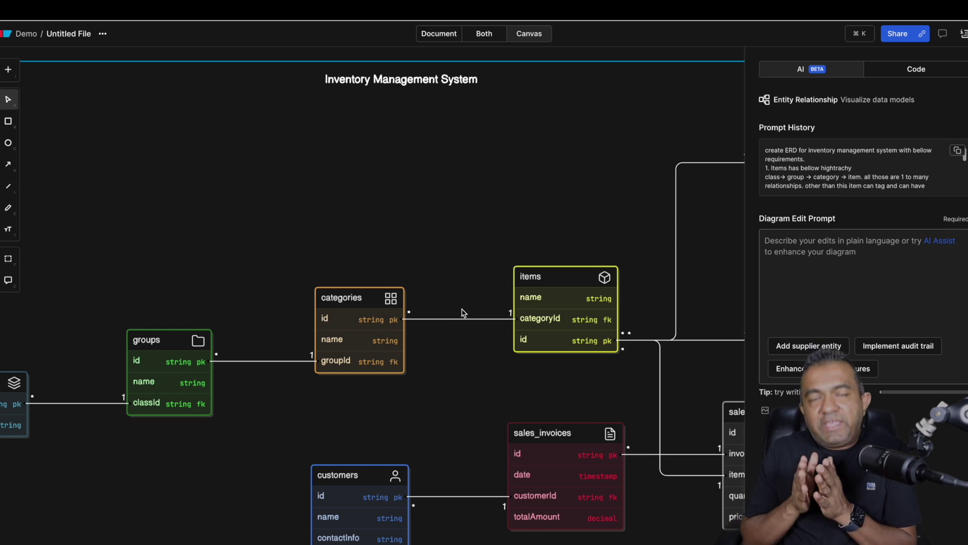
# Step: Extend the inventory ERD with a reserved item feature, the reserved proforma invoice number in the stock table, and a nullable PI number in the invoice header
pyautogui.click(821, 263)
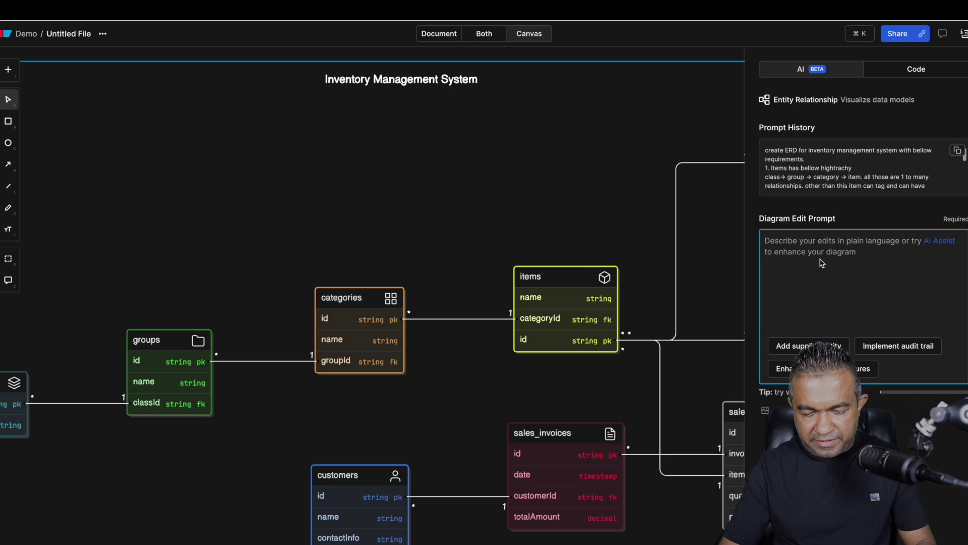
pyautogui.write('I need ')
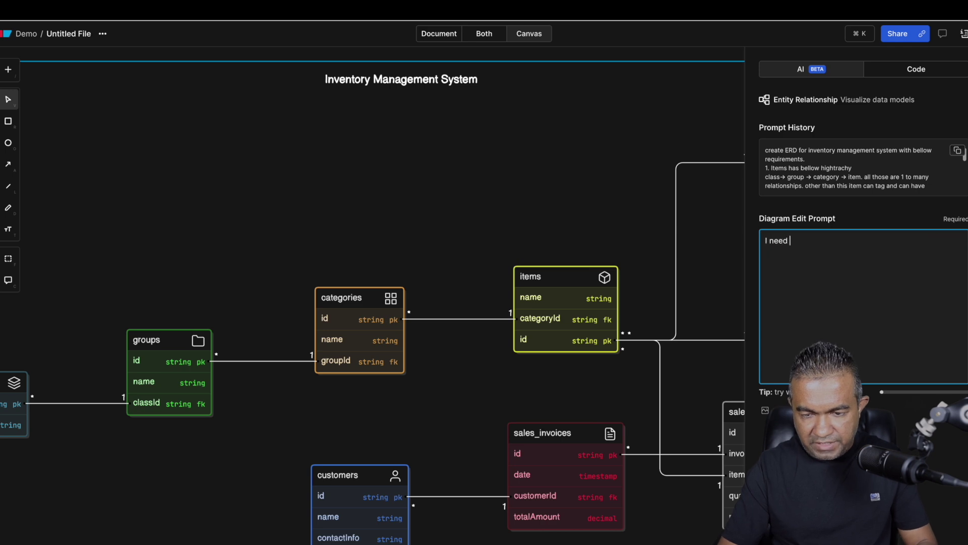
pyautogui.write('to add reserved item ')
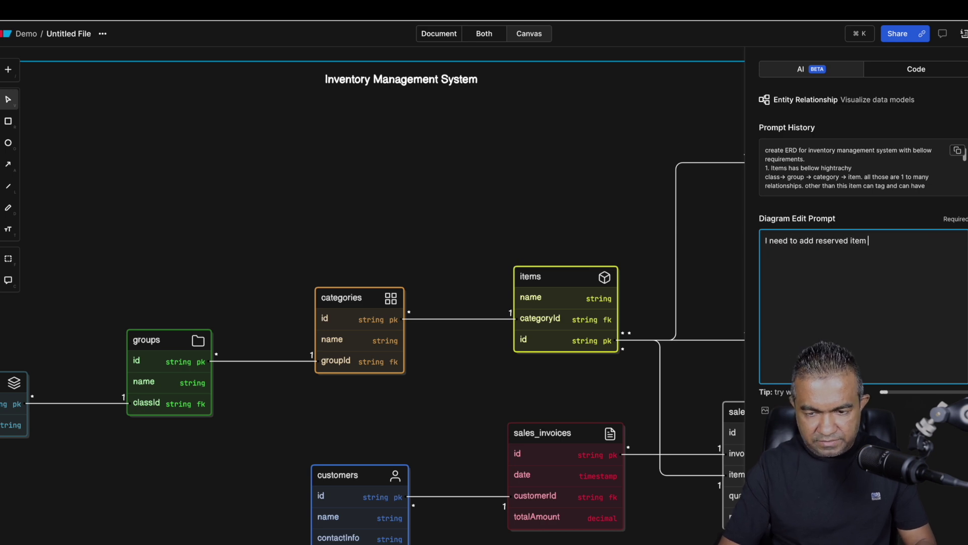
pyautogui.write('feature to above solution')
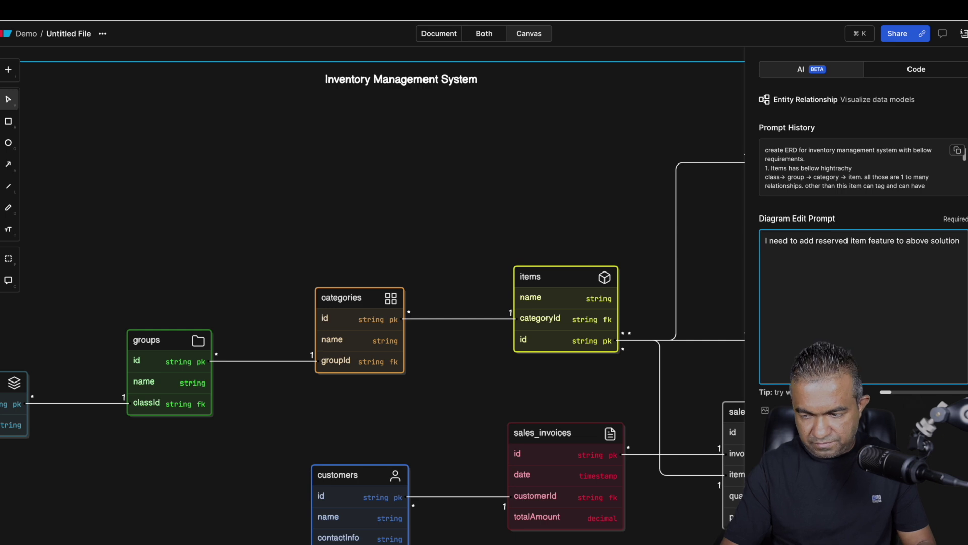
pyautogui.write('. and also reserved performa invoice number should marked in the stock table. when issue the invoice i need to')
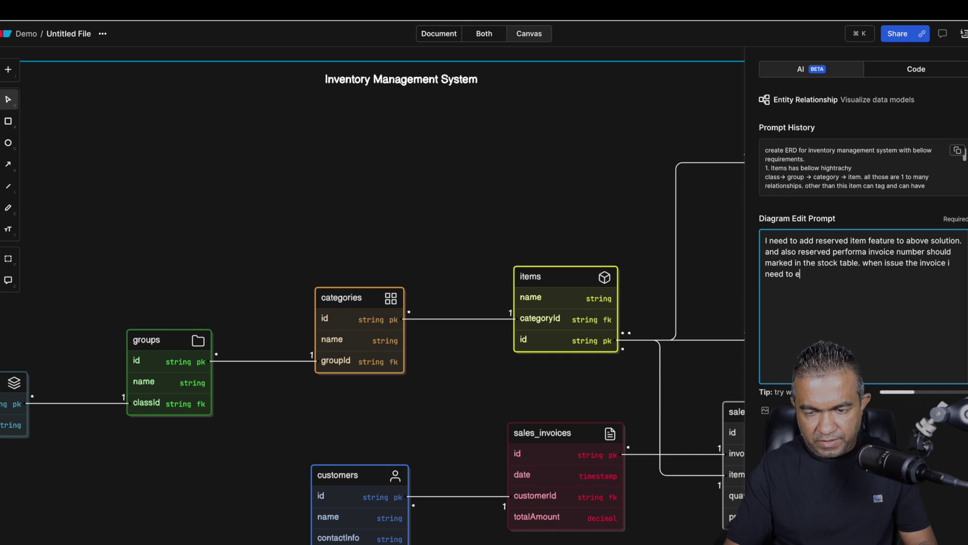
pyautogui.write(' store PI number in the invoice header table. this value can be nu')
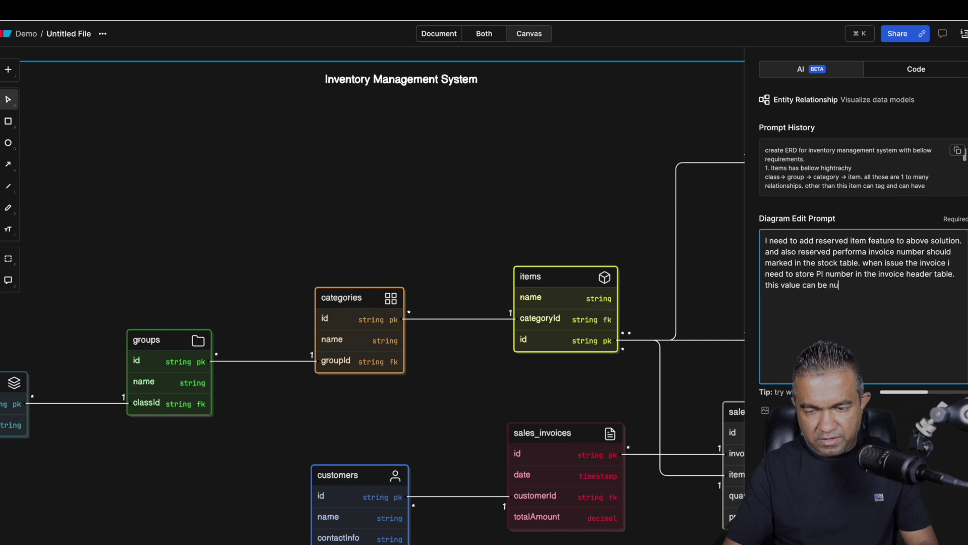
pyautogui.write('ll also')
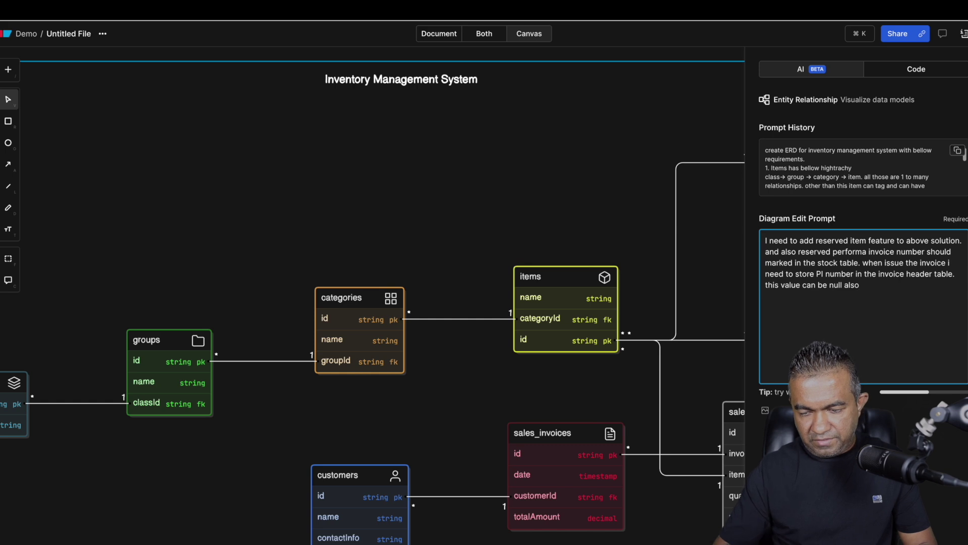
pyautogui.press('Return')
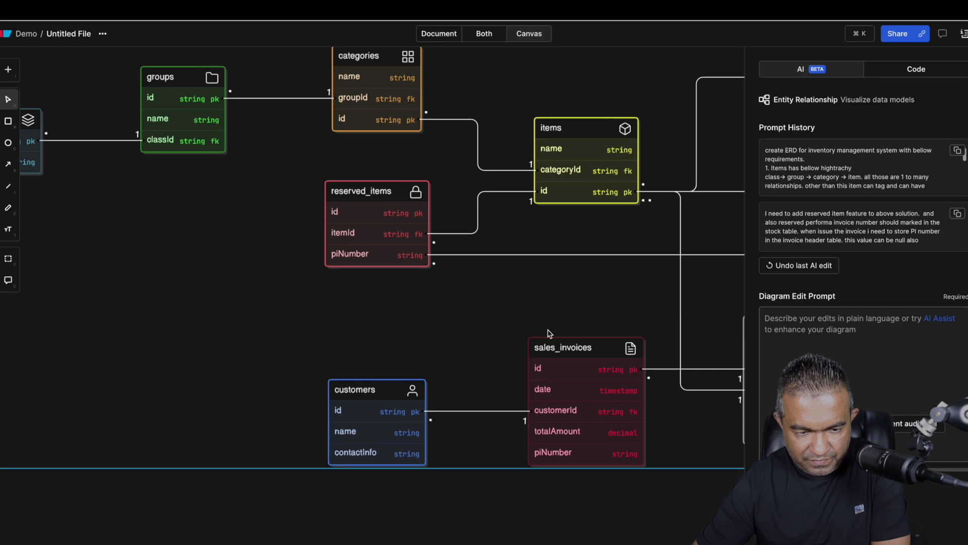
# Step: Examine the reserved items table in the updated ERD and how it relates to the items and stock tables
pyautogui.hscroll(5, 549, 332)
pyautogui.scroll(6, 550, 333)
pyautogui.hscroll(2, 550, 333)
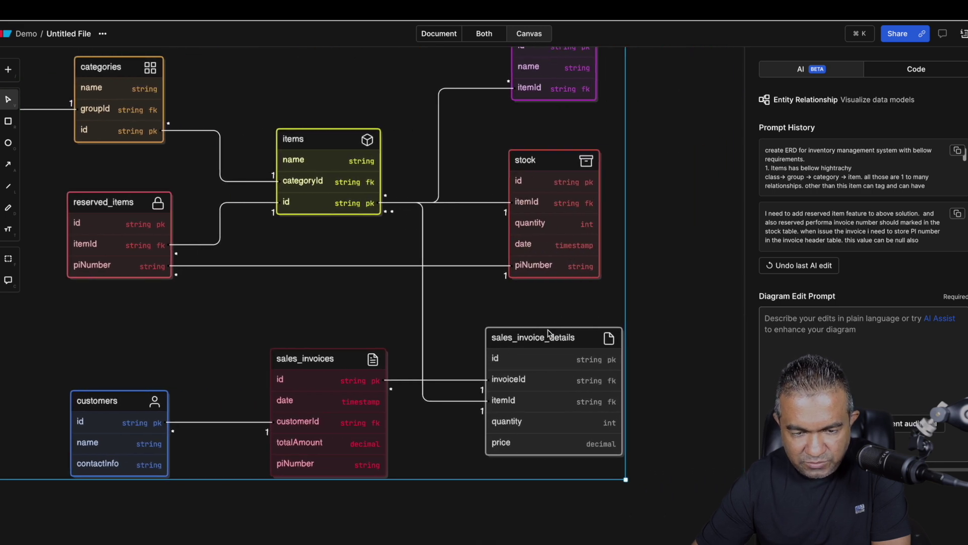
pyautogui.scroll(-2, 550, 332)
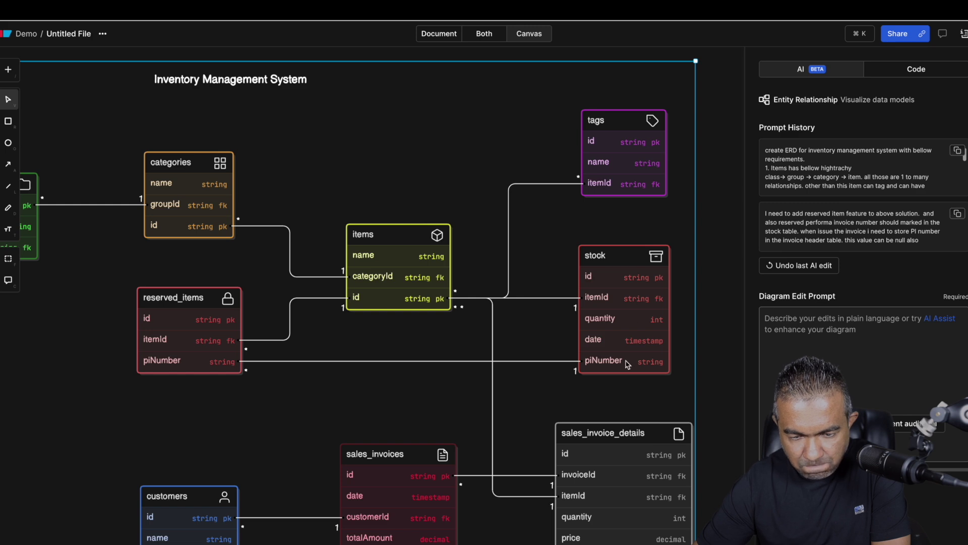
pyautogui.scroll(-2, 625, 340)
pyautogui.hscroll(1, 626, 339)
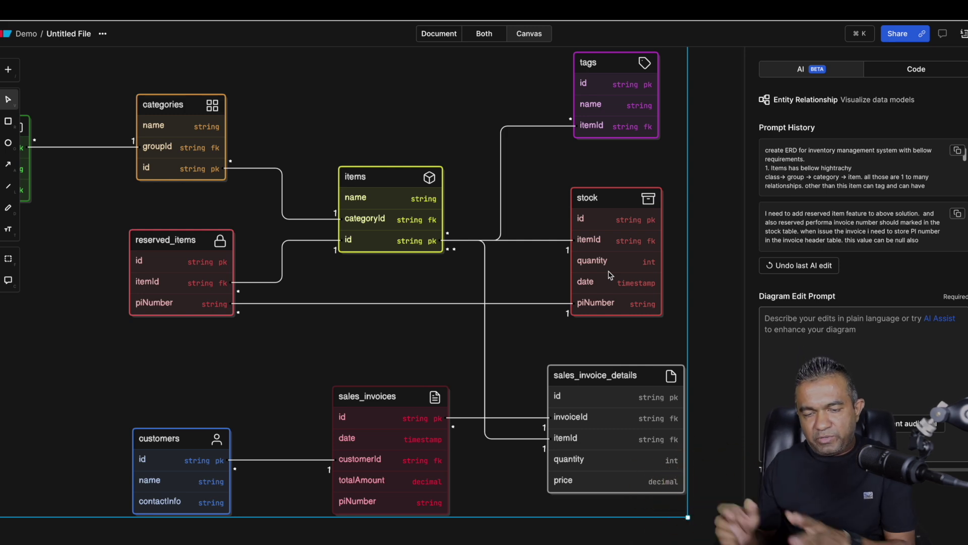
# Step: Check the sales invoice header for the PI number and review its relations to the customer and invoice detail tables
pyautogui.scroll(-5, 609, 274)
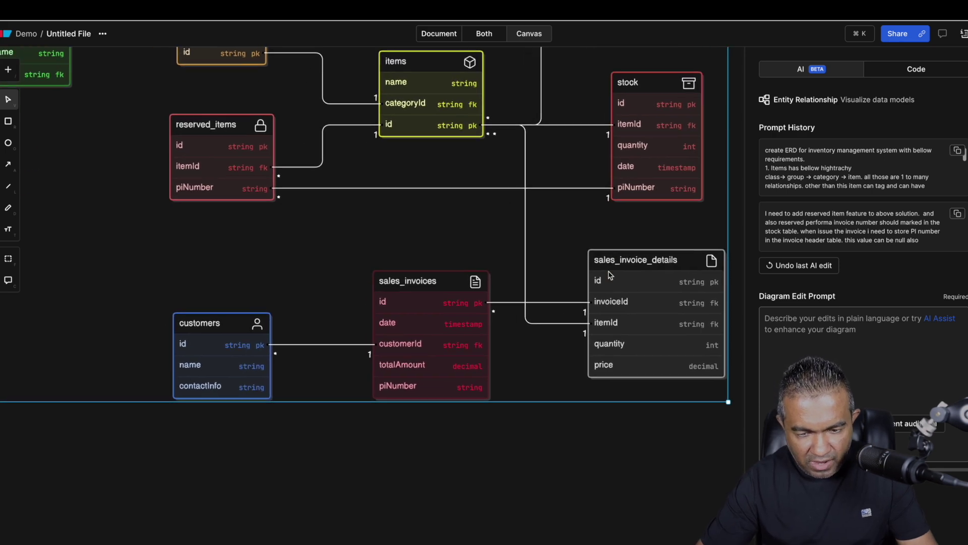
pyautogui.hscroll(-5, 609, 275)
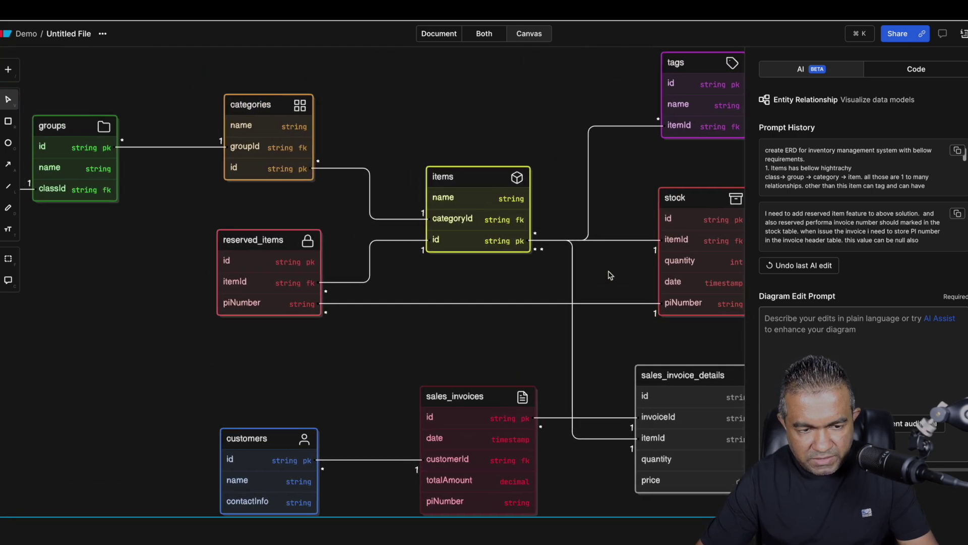
pyautogui.scroll(-5, 610, 275)
pyautogui.hscroll(4, 610, 275)
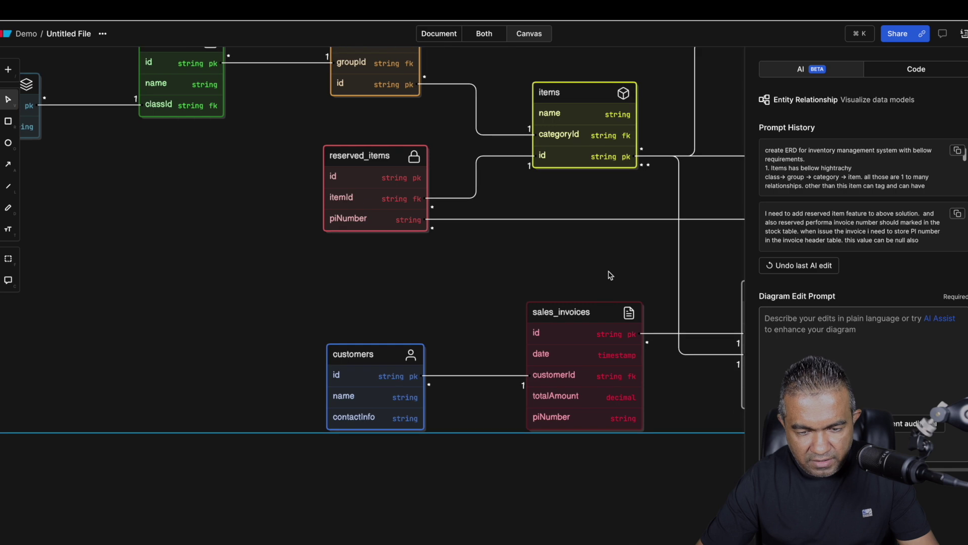
pyautogui.scroll(-1, 610, 275)
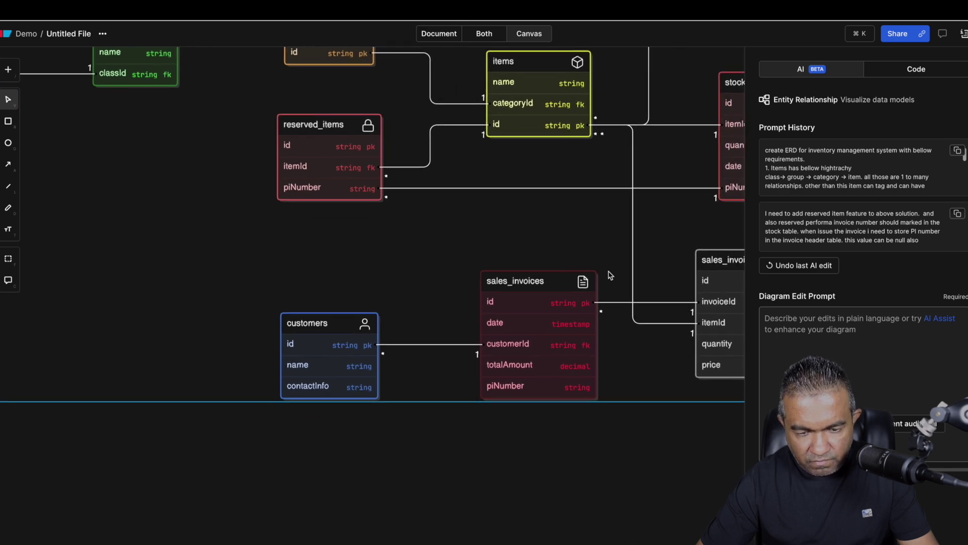
pyautogui.hscroll(2, 610, 275)
pyautogui.scroll(1, 610, 275)
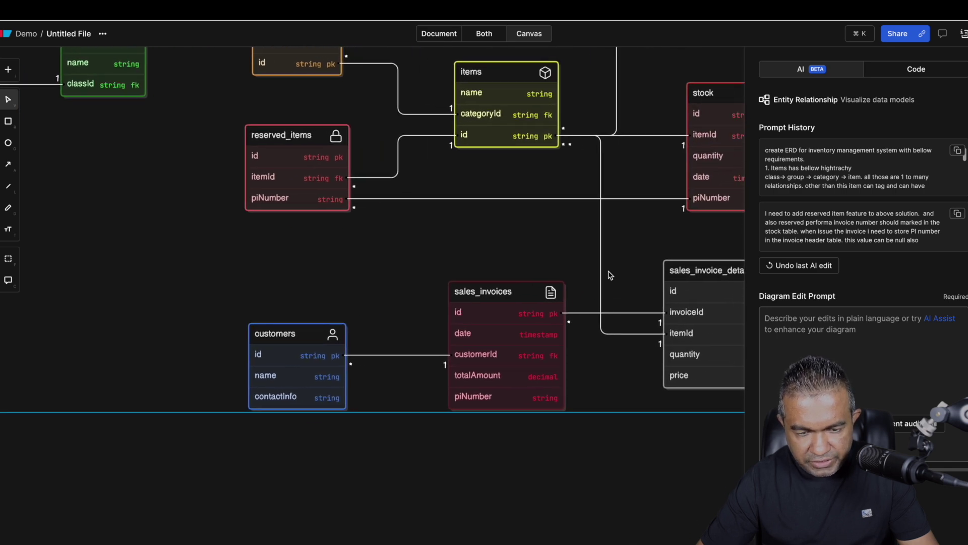
pyautogui.scroll(-2, 519, 308)
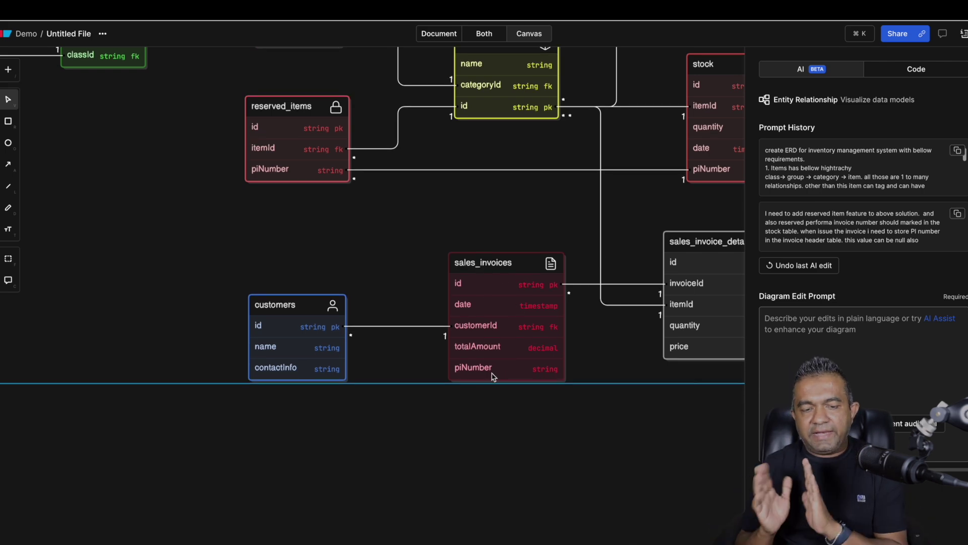
pyautogui.hscroll(4, 492, 376)
pyautogui.scroll(-1, 493, 376)
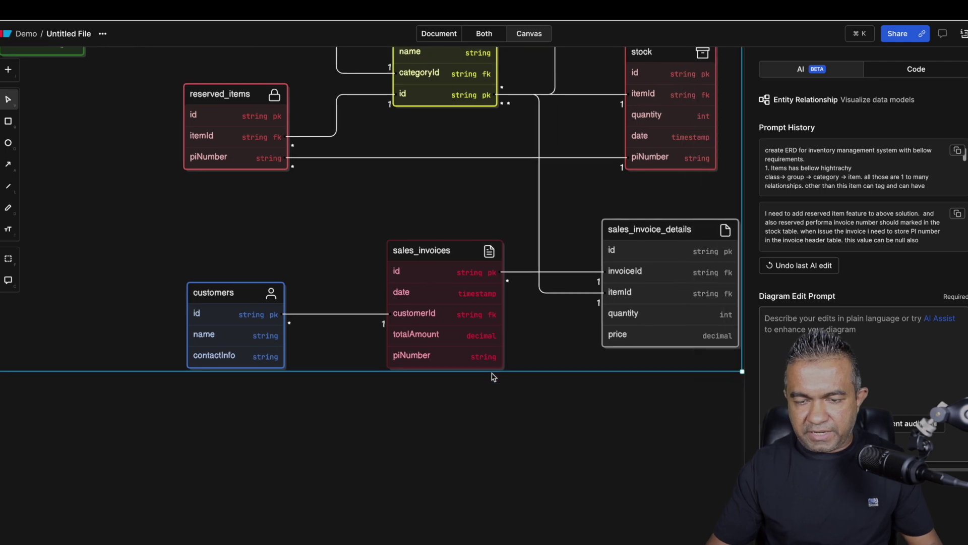
pyautogui.hscroll(9, 493, 376)
pyautogui.scroll(1, 493, 375)
# Step: Correct the ERD by requesting a reserved stock quantity column, explaining that 100 in stock with 25 reserved leaves 75 available, stored in stock or another table
pyautogui.click(817, 334)
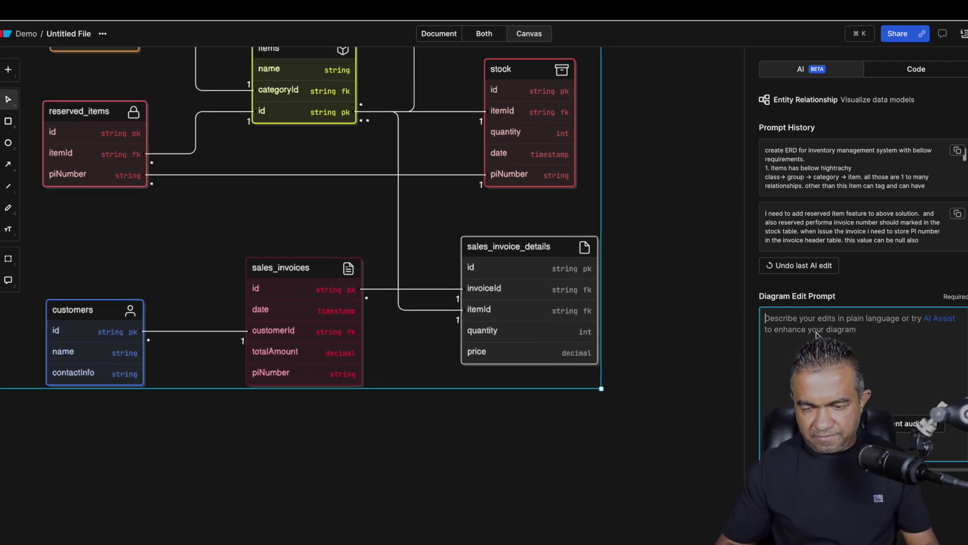
pyautogui.write('I fee')
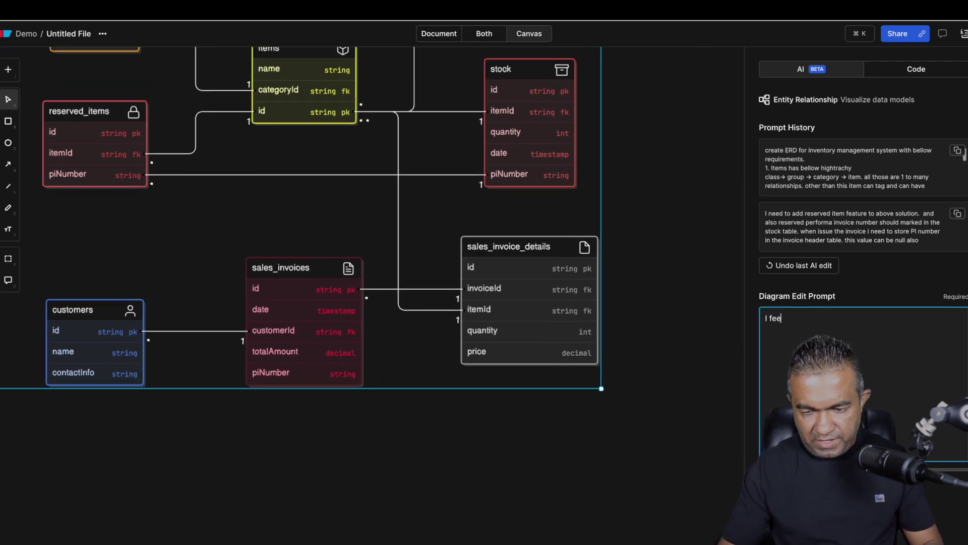
pyautogui.write('l its wrong.')
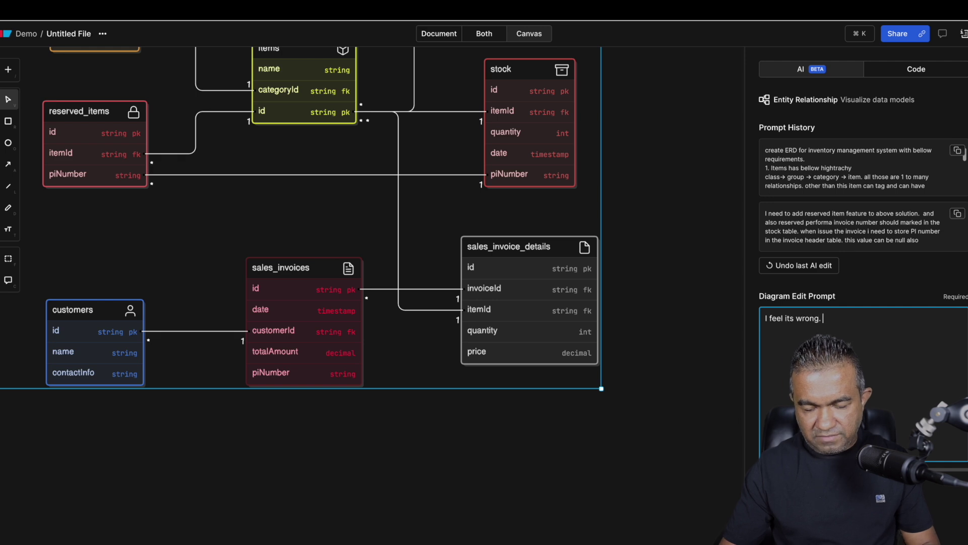
pyautogui.hotkey('shift', 'Return')
pyautogui.write('because you did not added reserved stock qty column. ')
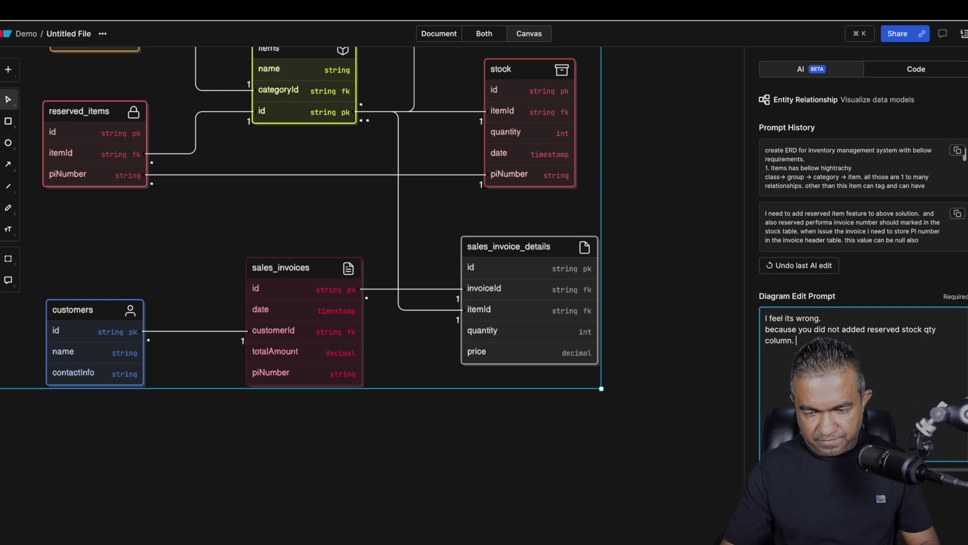
pyautogui.write('what I need is if 100 stock available and 25 rese')
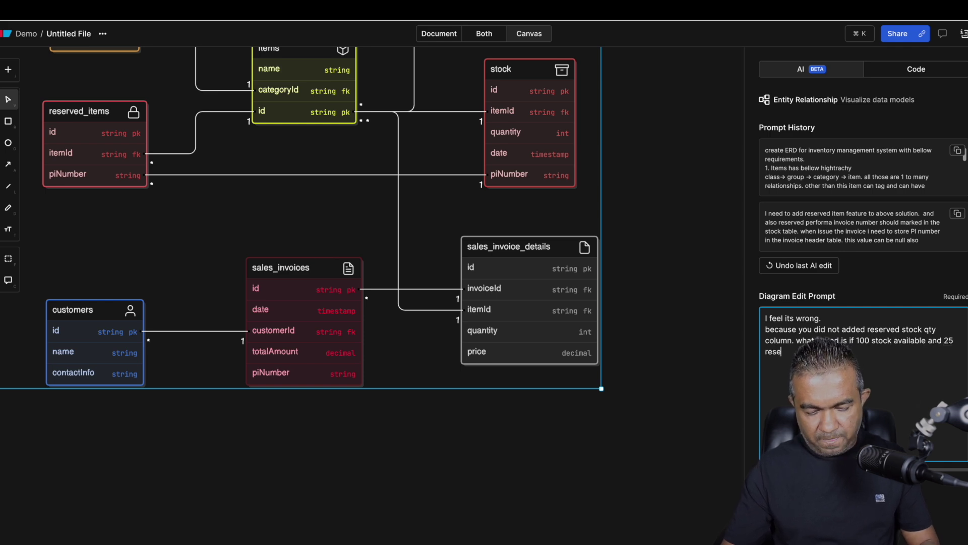
pyautogui.write('hould be 75. need to store th')
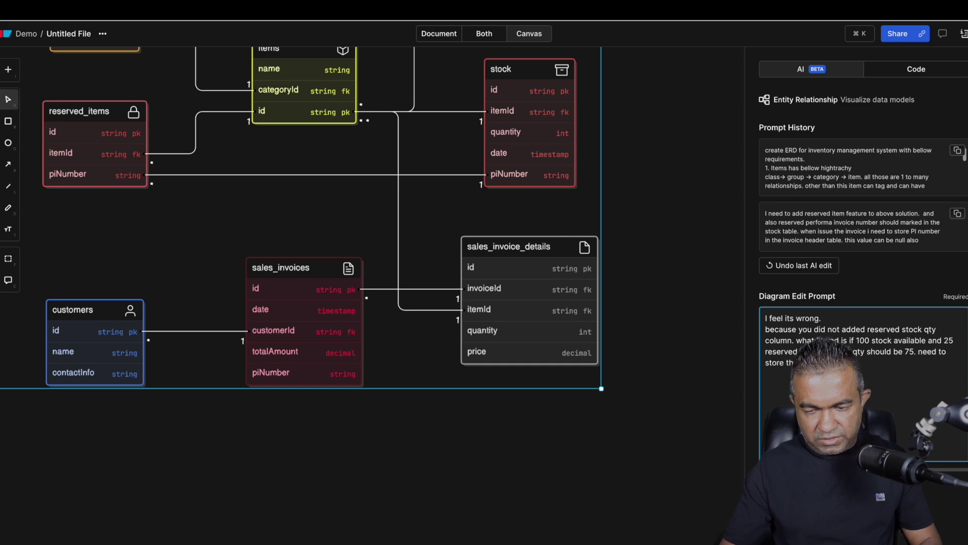
pyautogui.write('R other able')
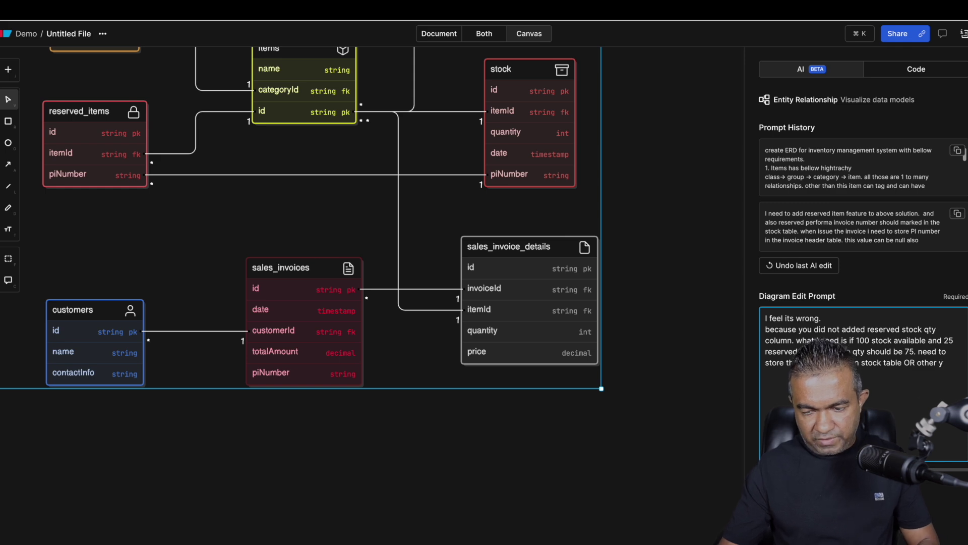
pyautogui.write('le')
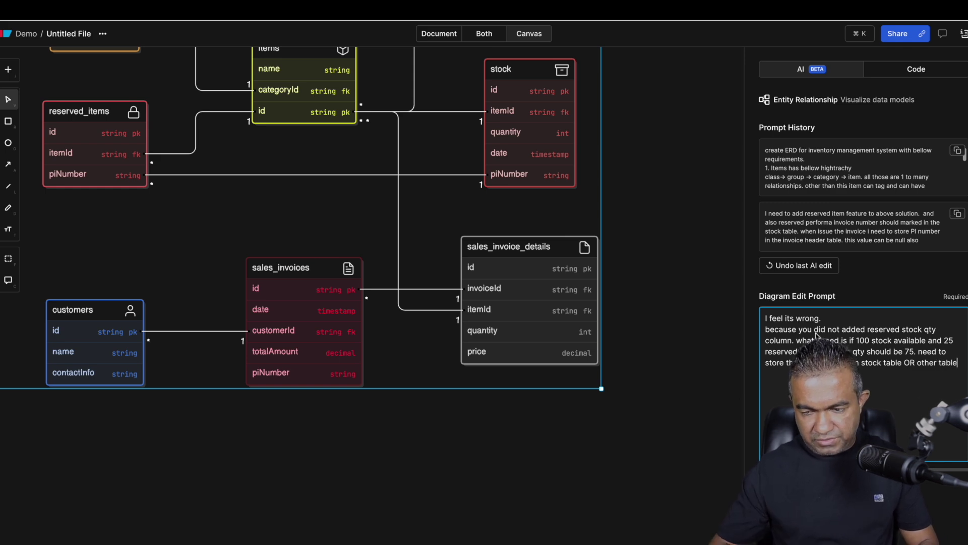
pyautogui.press('super+Return')
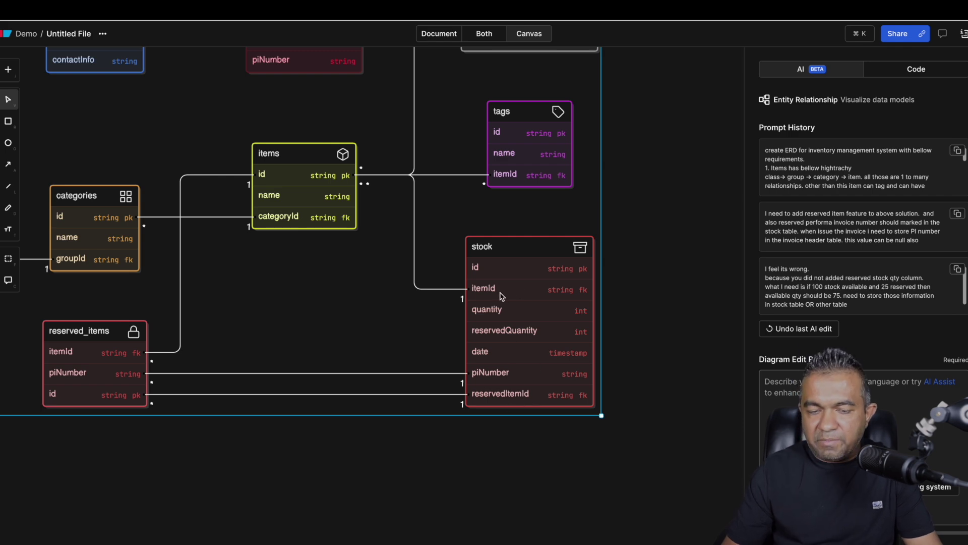
# Step: Examine the revised ERD, checking the stock table's reservation columns and its links to the reserved items table
pyautogui.hscroll(-10, 499, 296)
pyautogui.scroll(3, 499, 297)
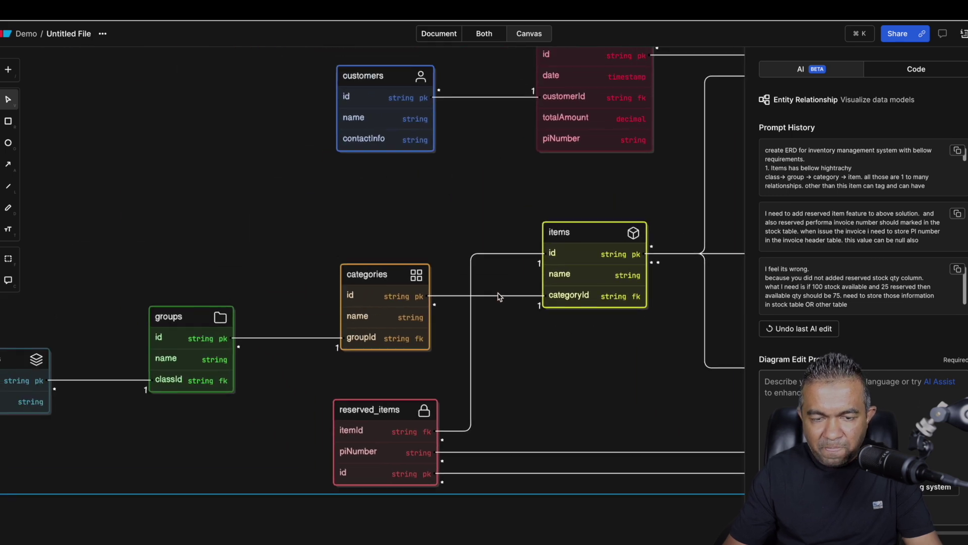
pyautogui.hscroll(10, 499, 297)
pyautogui.scroll(-3, 499, 296)
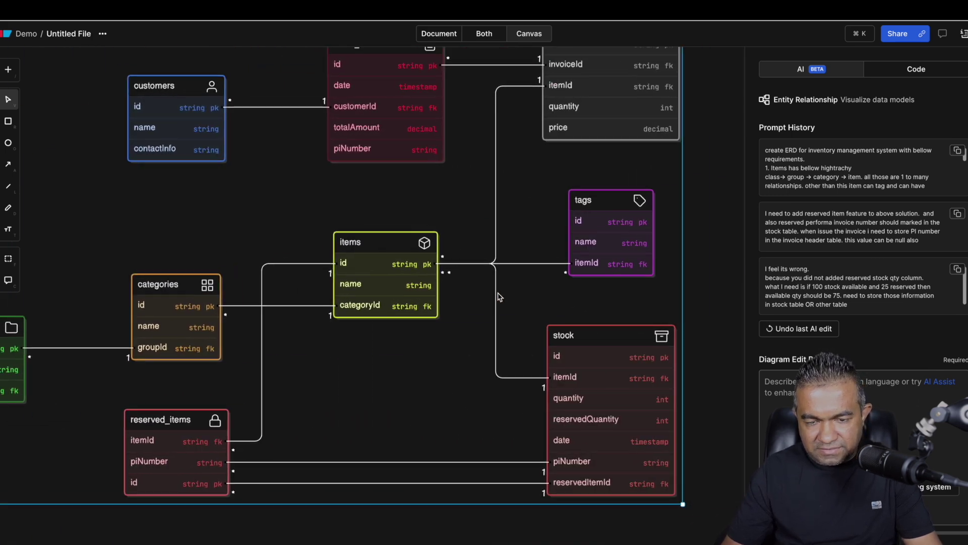
pyautogui.hscroll(-1, 499, 297)
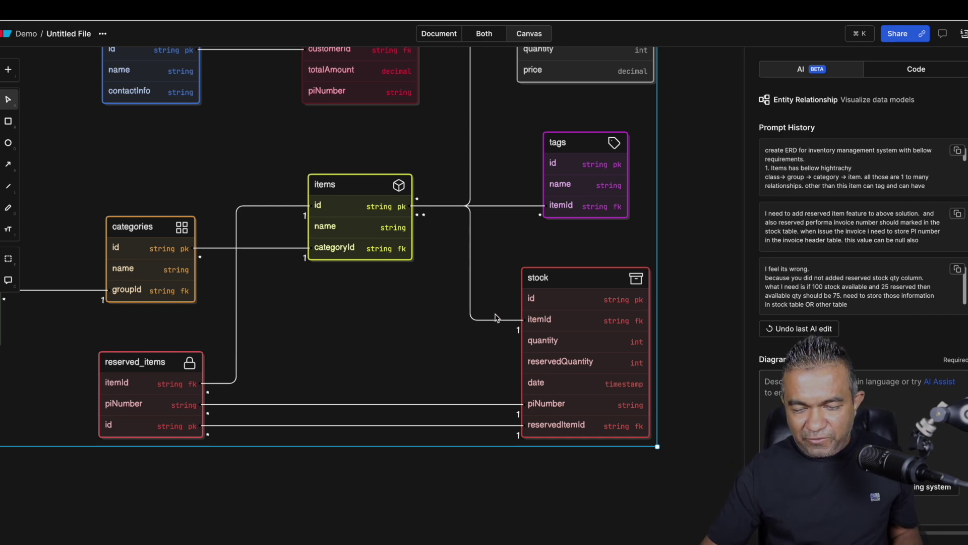
pyautogui.scroll(-3, 499, 303)
pyautogui.hscroll(-3, 498, 310)
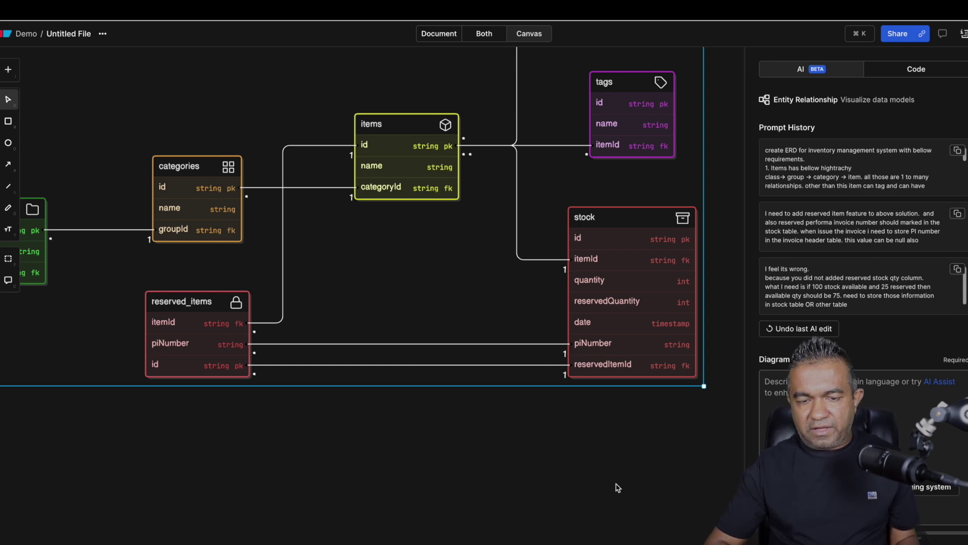
pyautogui.scroll(10, 584, 358)
pyautogui.scroll(-1, 585, 359)
pyautogui.hscroll(-1, 584, 359)
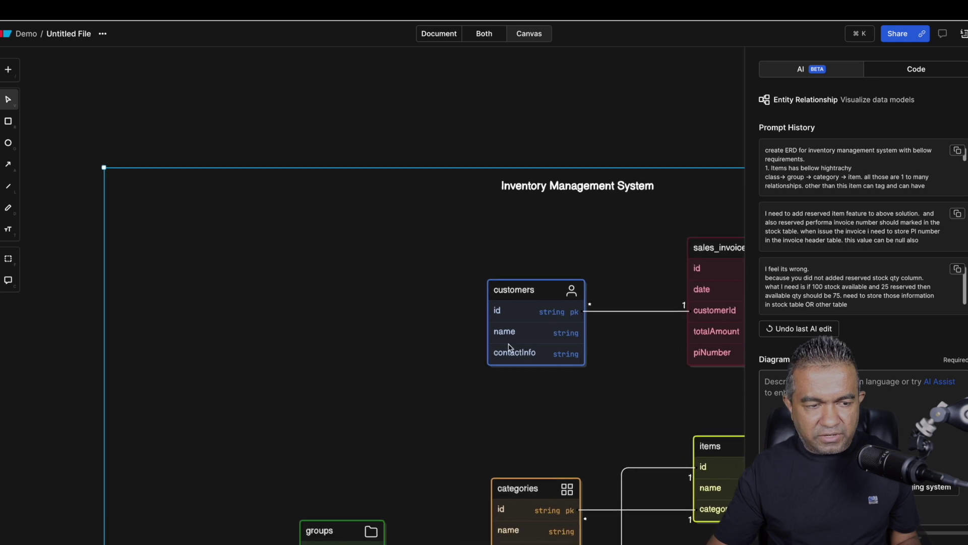
# Step: Compare the file's document view with the ERD on its canvas, and return to the document view
pyautogui.click(438, 35)
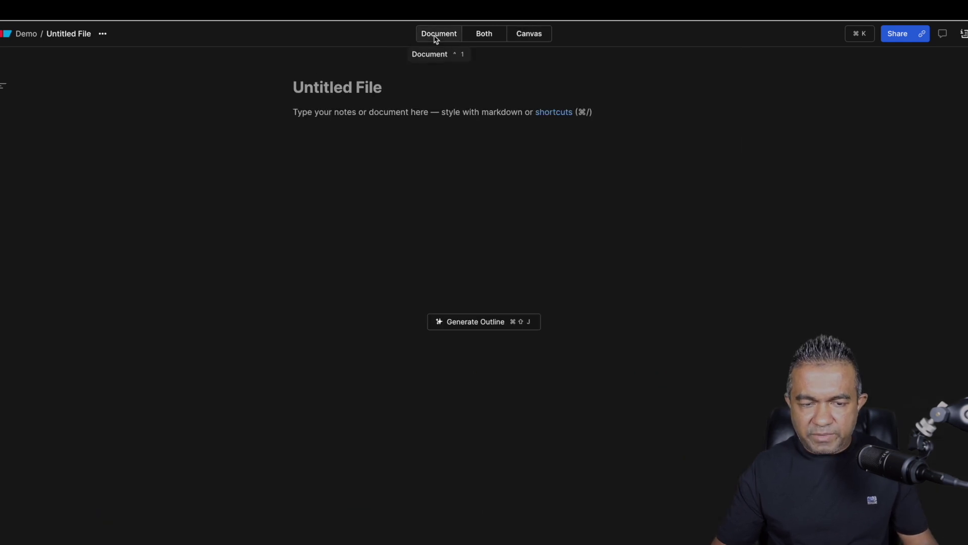
pyautogui.click(530, 34)
pyautogui.scroll(-4, 443, 194)
pyautogui.hscroll(2, 443, 194)
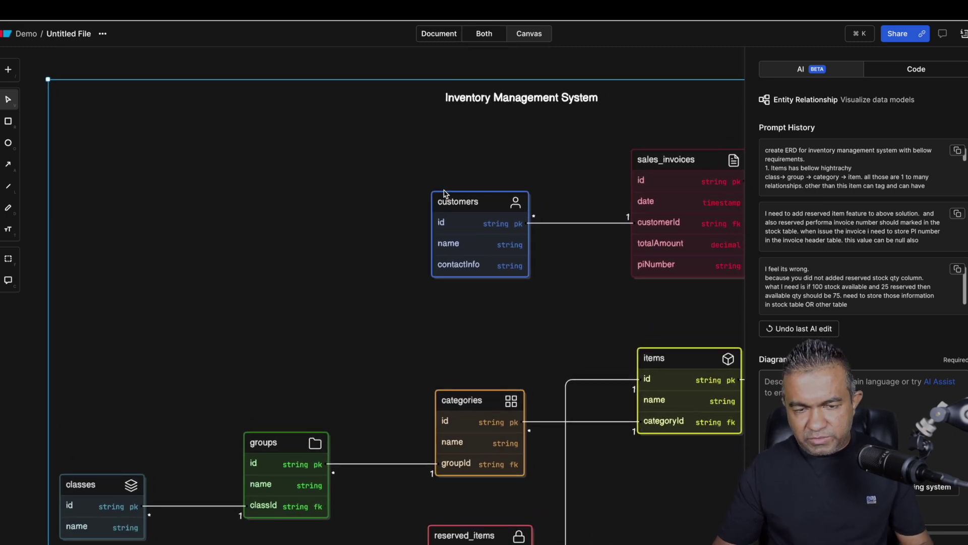
pyautogui.click(441, 36)
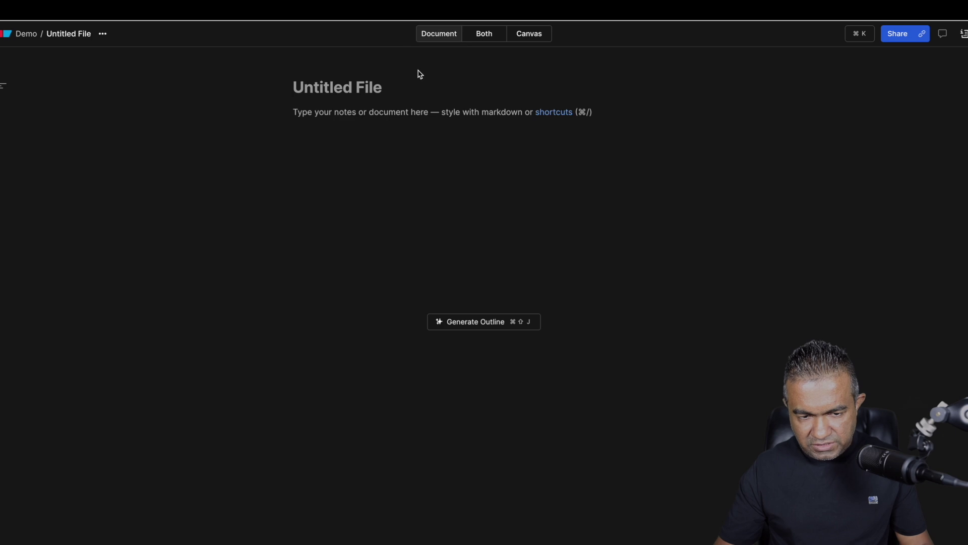
# Step: Show the document beside the canvas and submit the diagram edit prompt "can you generate documentation for this ERD ?"
pyautogui.click(492, 38)
pyautogui.click(530, 37)
pyautogui.click(485, 35)
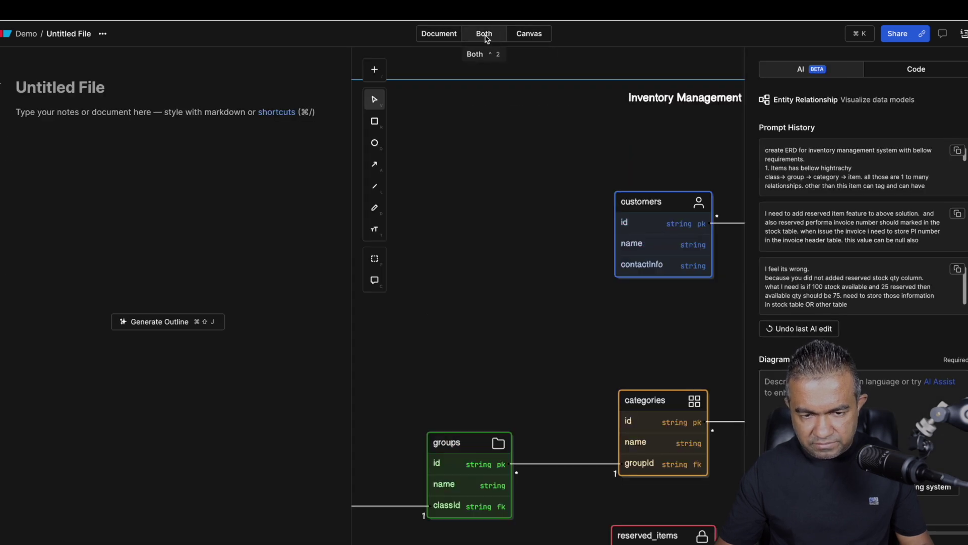
pyautogui.hscroll(-3, 441, 251)
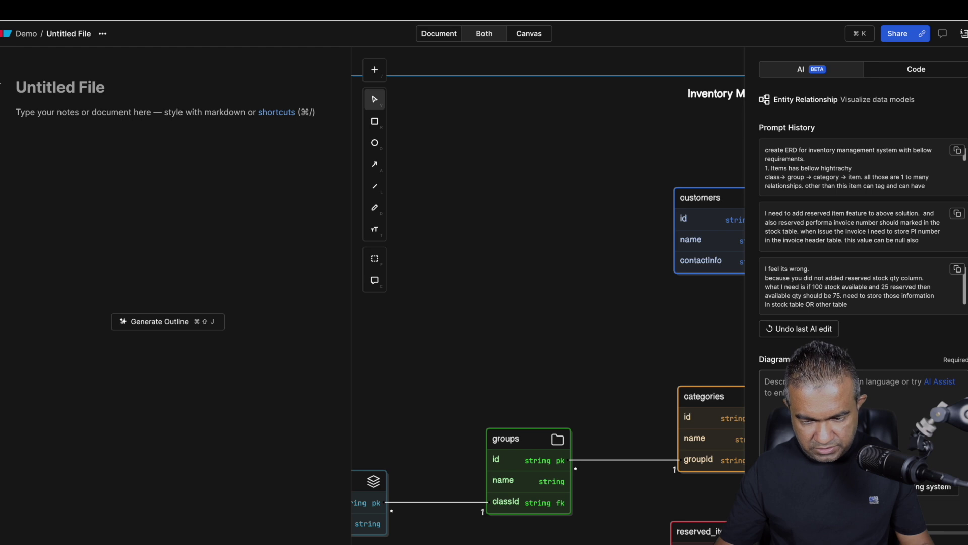
pyautogui.click(852, 423)
pyautogui.write('can')
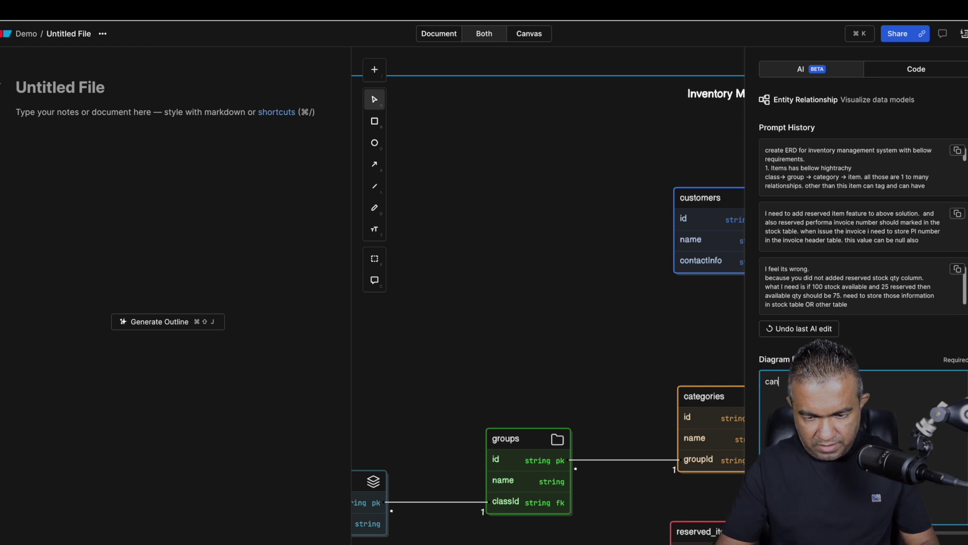
pyautogui.write(' you generate documentation for this ERD ?')
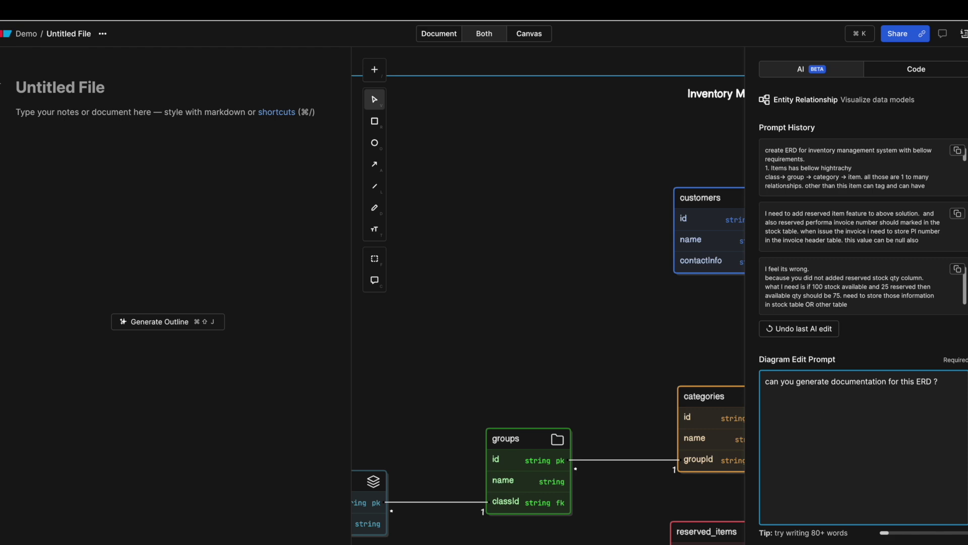
pyautogui.press('super+Return')
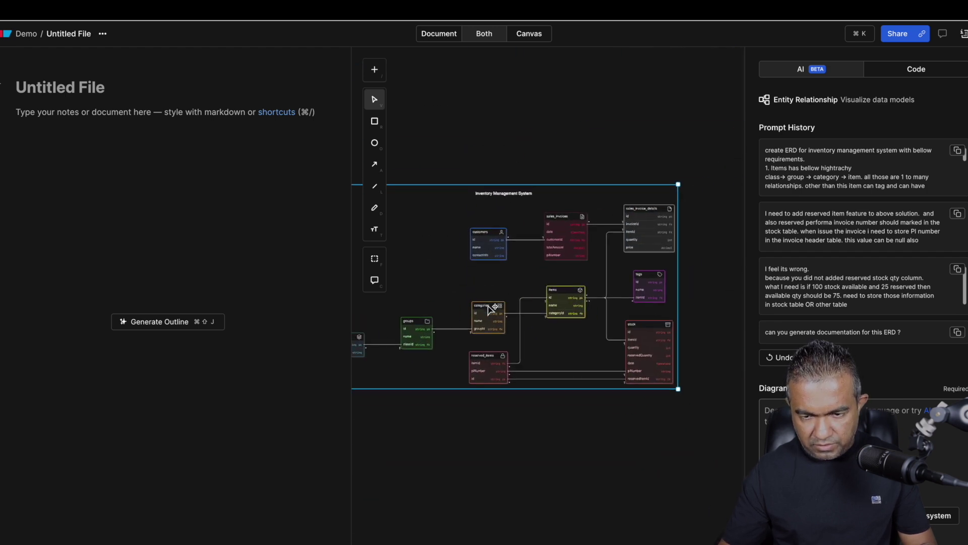
# Step: Check the ERD canvas and the document view for the requested documentation, ending on the canvas-only view
pyautogui.scroll(-5, 495, 327)
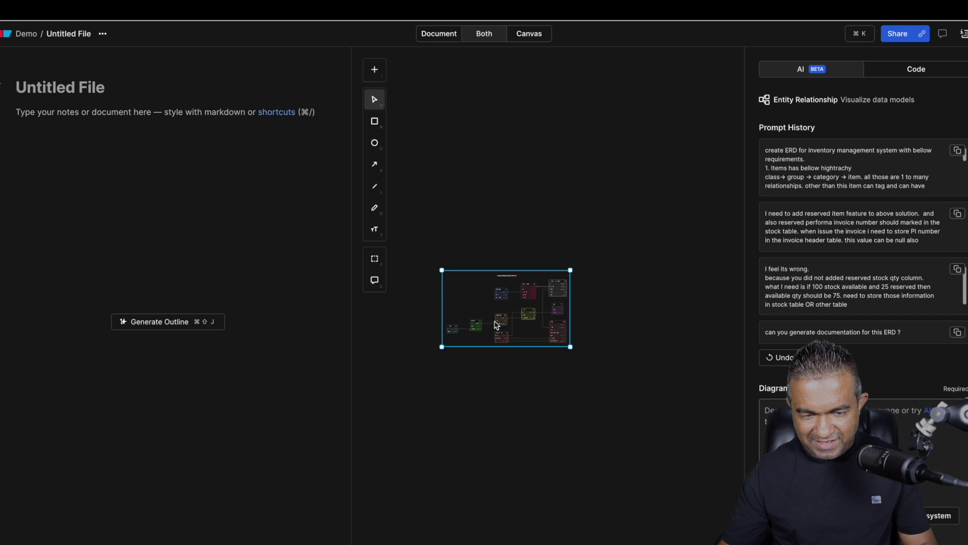
pyautogui.scroll(8, 483, 430)
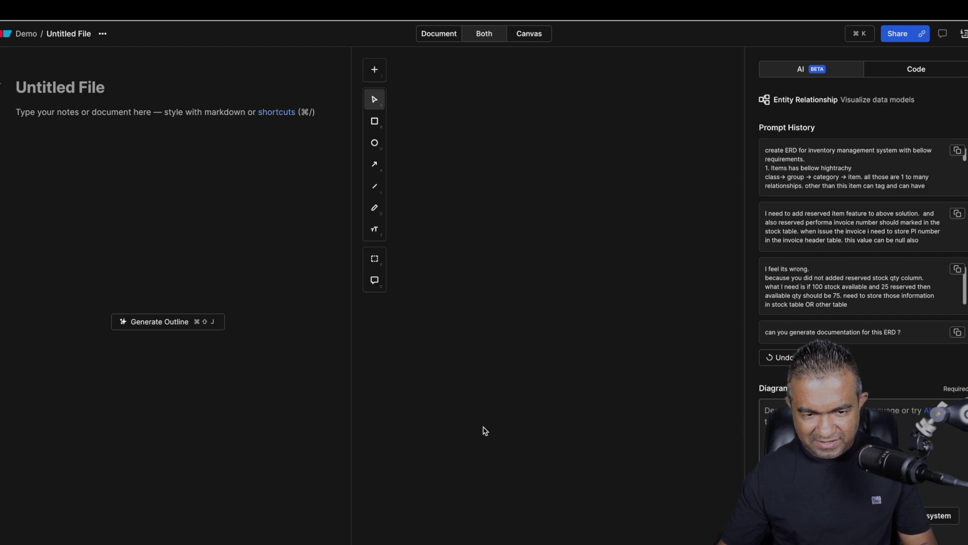
pyautogui.scroll(10, 484, 429)
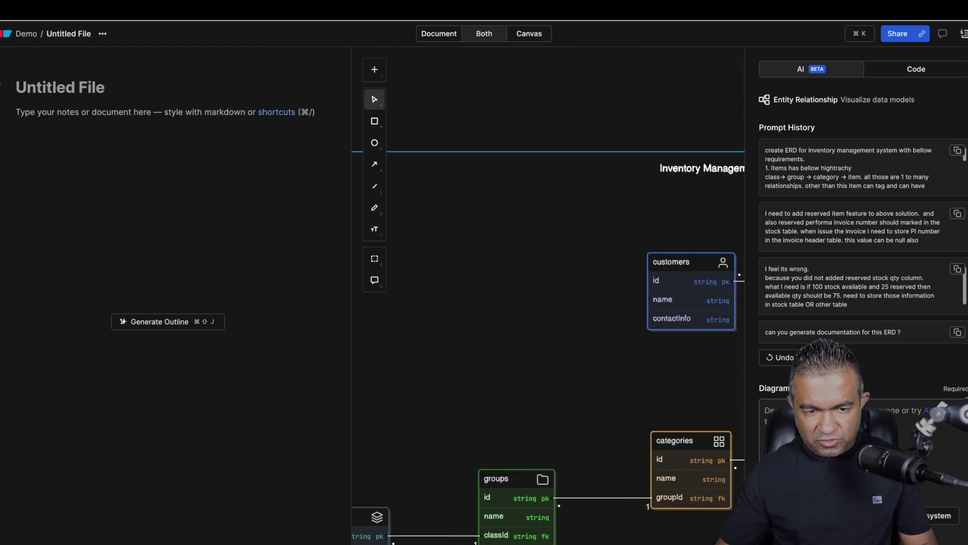
pyautogui.click(441, 34)
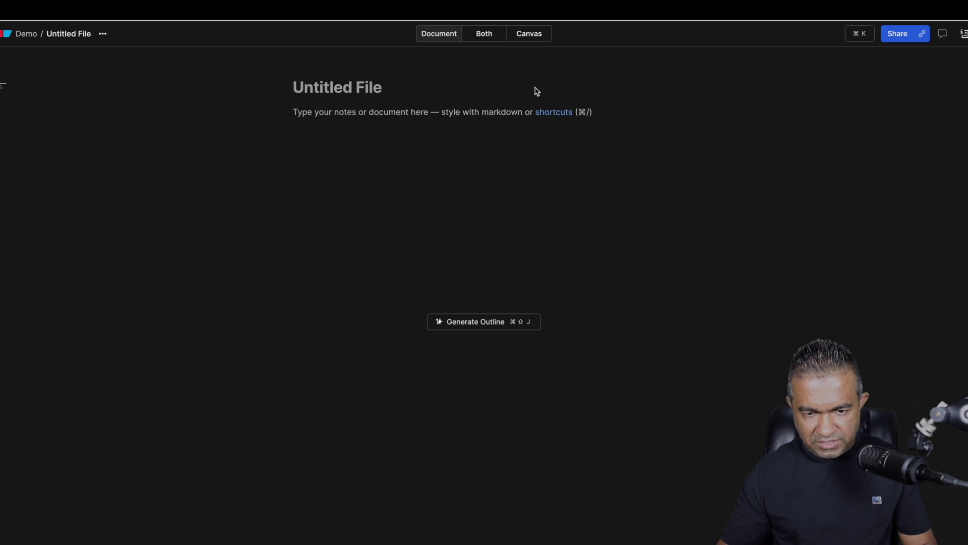
pyautogui.click(537, 36)
pyautogui.scroll(-5, 576, 329)
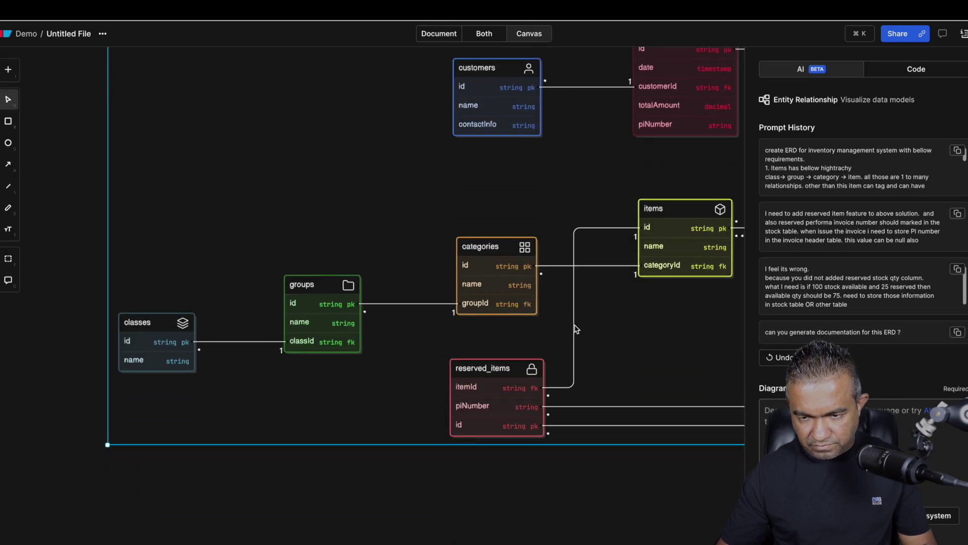
pyautogui.scroll(-1, 576, 329)
pyautogui.hscroll(1, 576, 329)
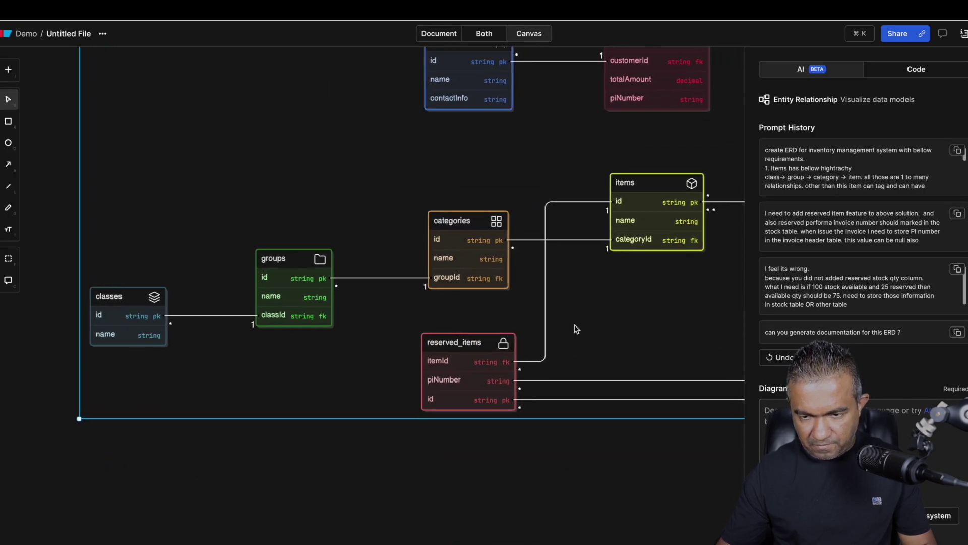
# Step: Review the ERD's code from the table definitions to the relationships, and return to the AI prompt history
pyautogui.click(921, 76)
pyautogui.scroll(-15, 859, 307)
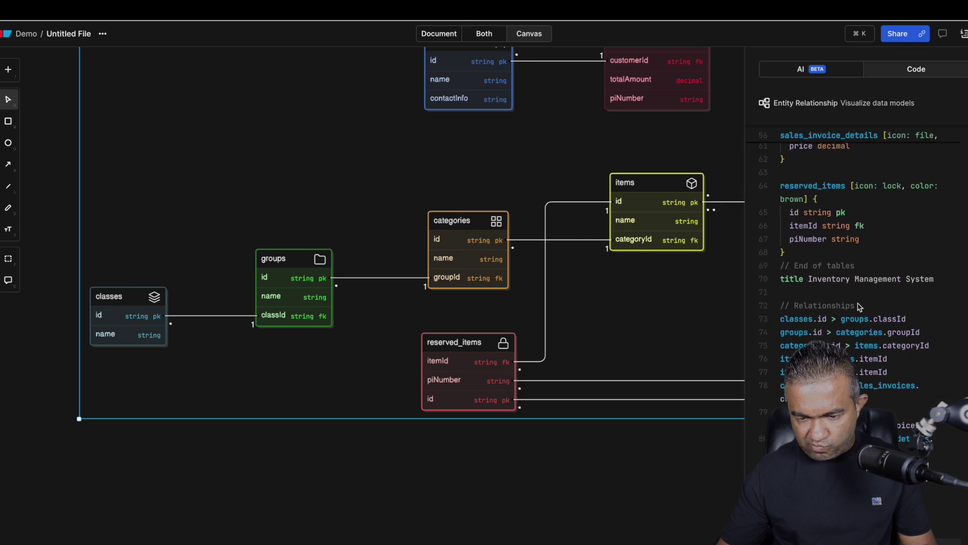
pyautogui.scroll(15, 859, 307)
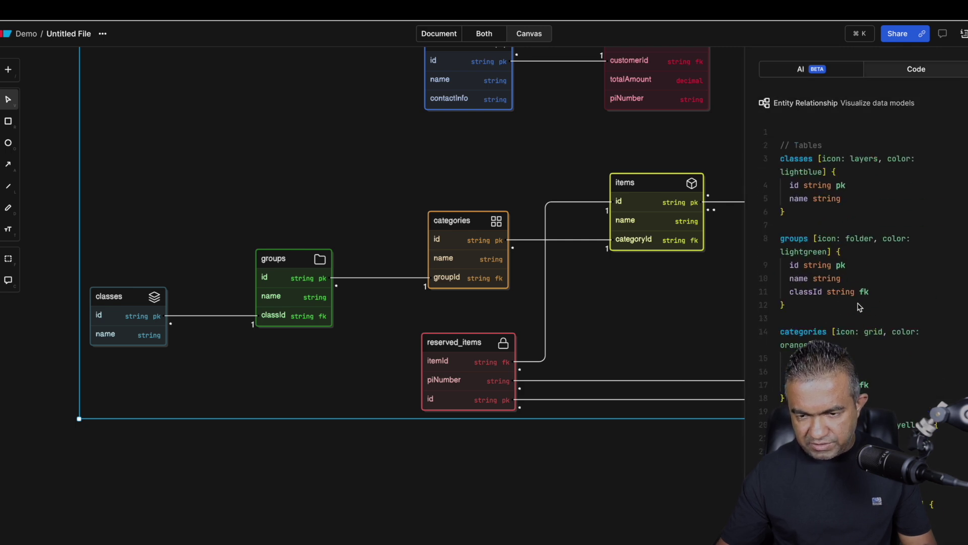
pyautogui.click(831, 75)
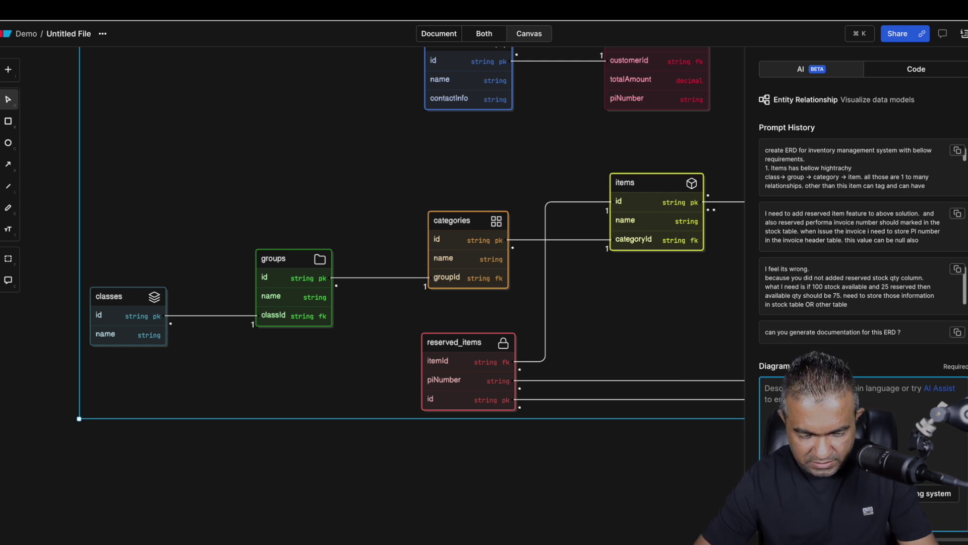
pyautogui.click(501, 175)
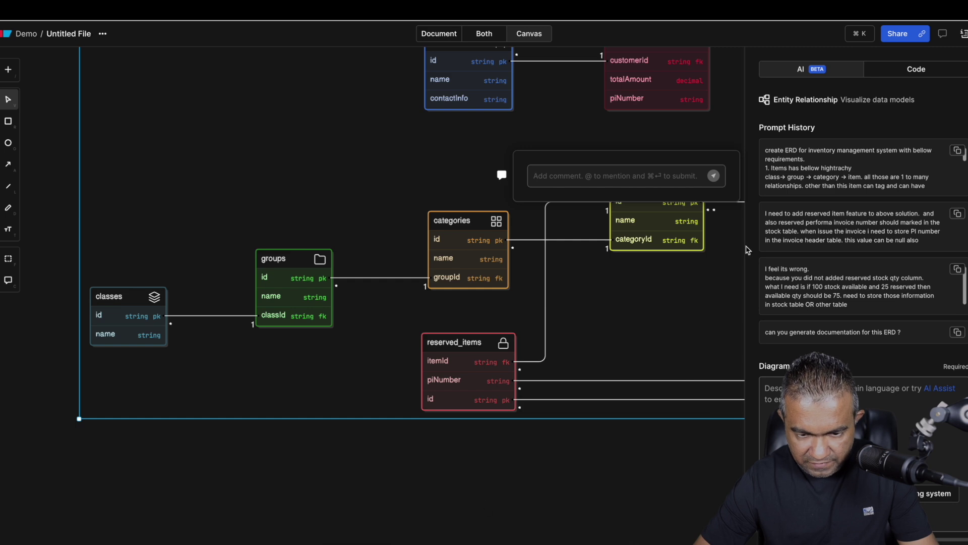
pyautogui.rightClick(363, 461)
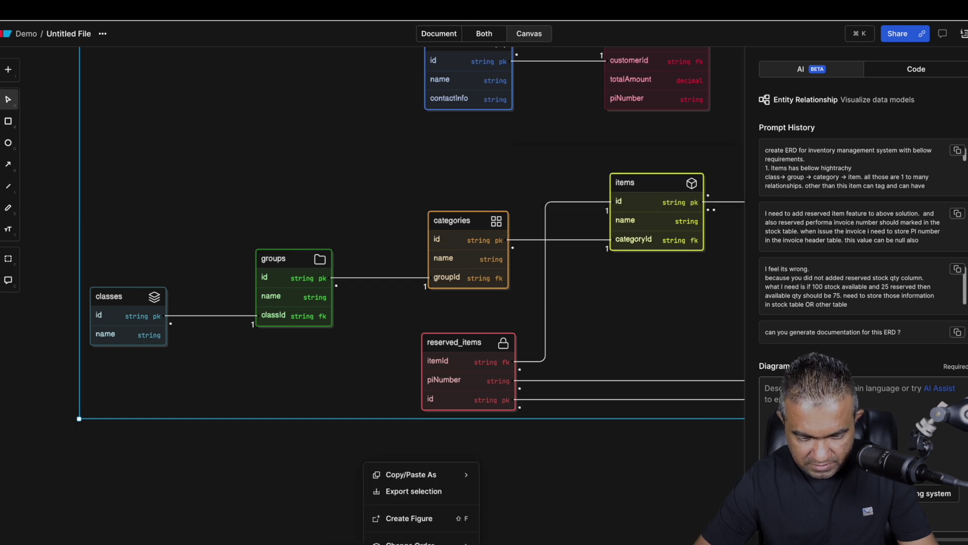
pyautogui.moveTo(418, 542)
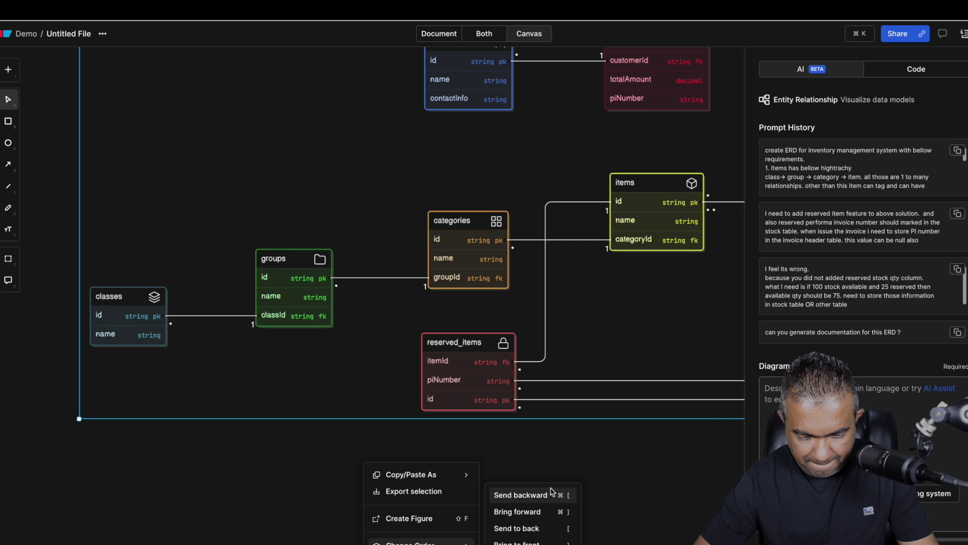
pyautogui.click(388, 253)
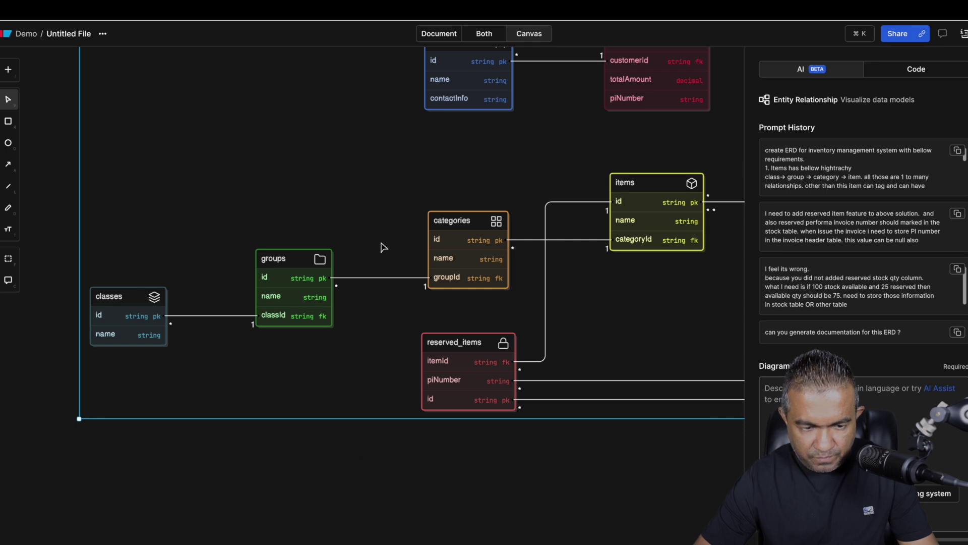
pyautogui.scroll(-3, 381, 247)
pyautogui.scroll(4, 380, 247)
pyautogui.scroll(3, 381, 247)
pyautogui.hscroll(3, 381, 247)
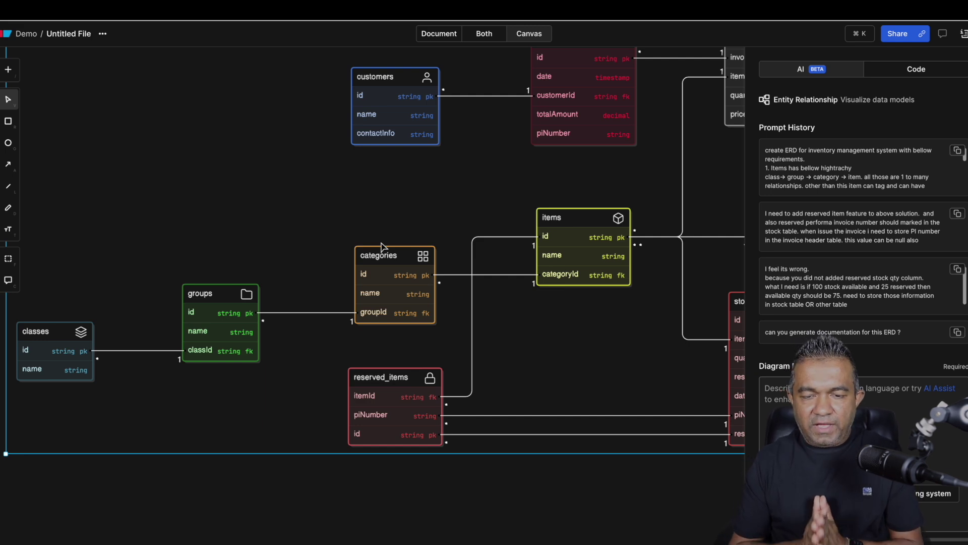
# Step: Create a new file in the Demo folder and insert an AI diagram on its canvas
pyautogui.click(26, 33)
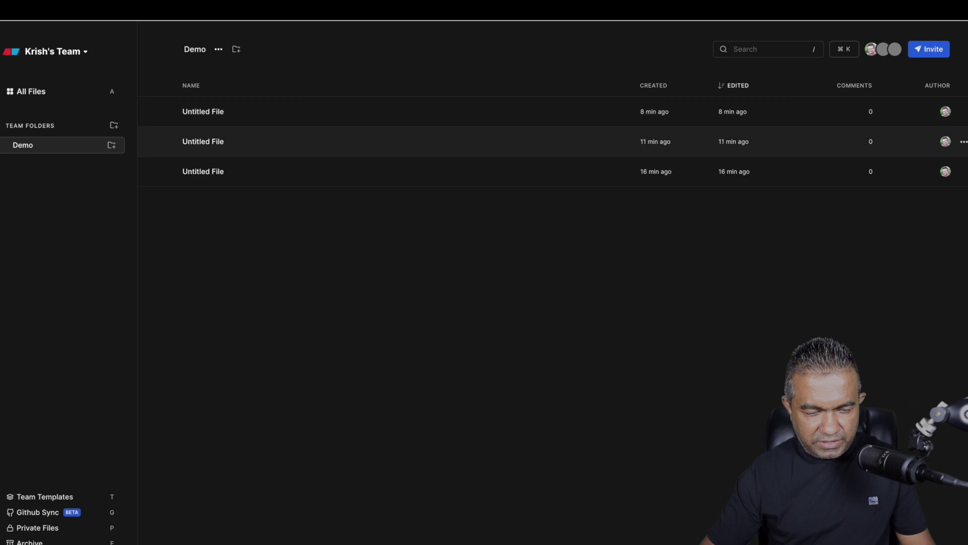
pyautogui.press('Return')
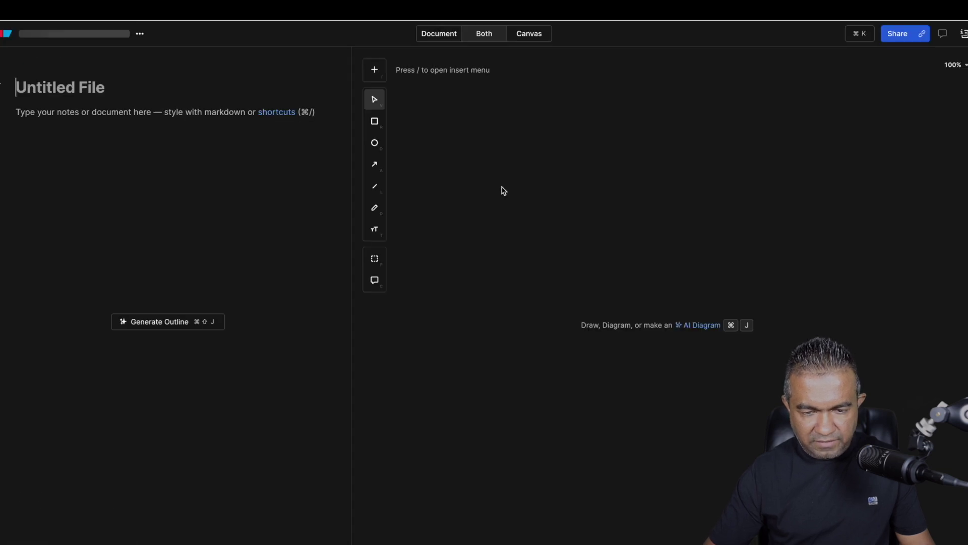
pyautogui.click(374, 73)
pyautogui.click(439, 121)
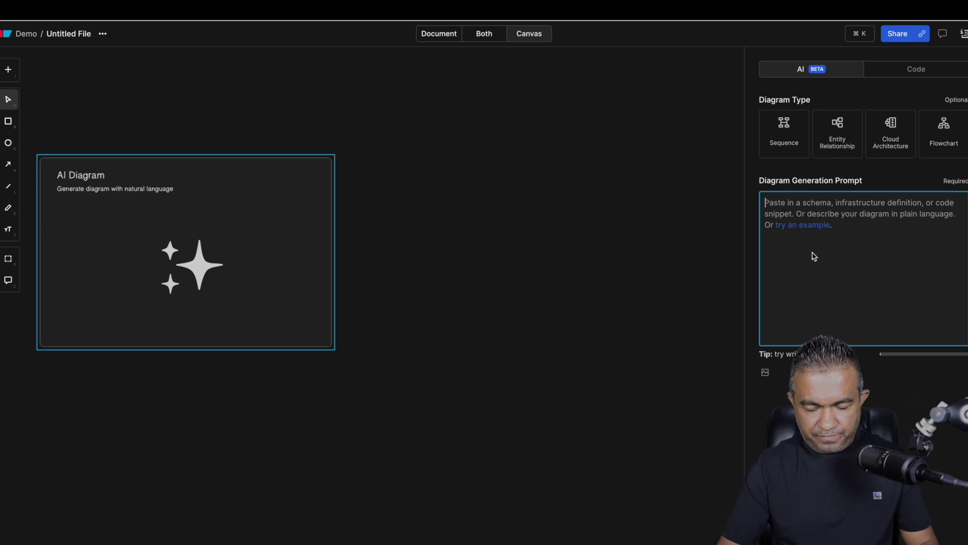
# Step: Generate a diagram from "I have database script from MYSQL database. can you draw a ERD for this." followed by the copied SQL script
pyautogui.write('I have database script')
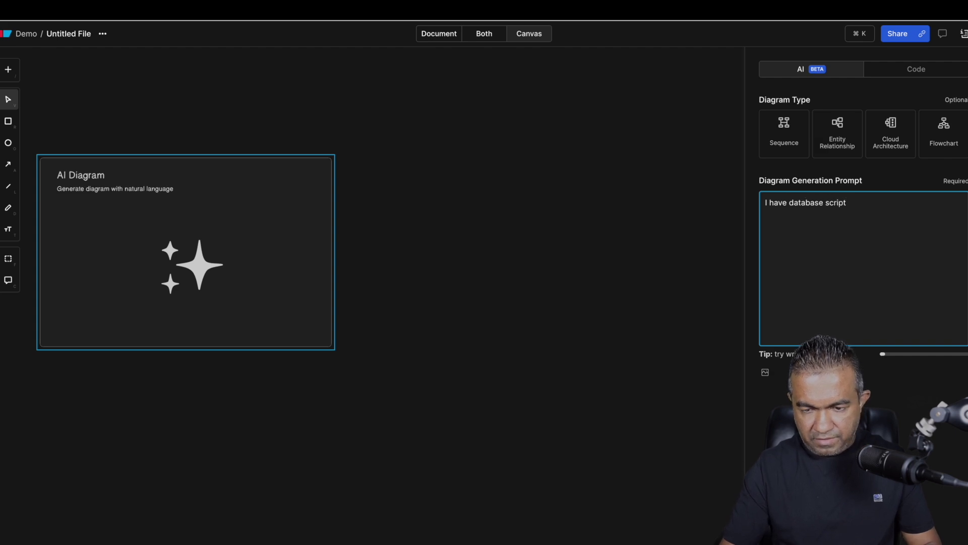
pyautogui.write('database. can you draw a ERD for')
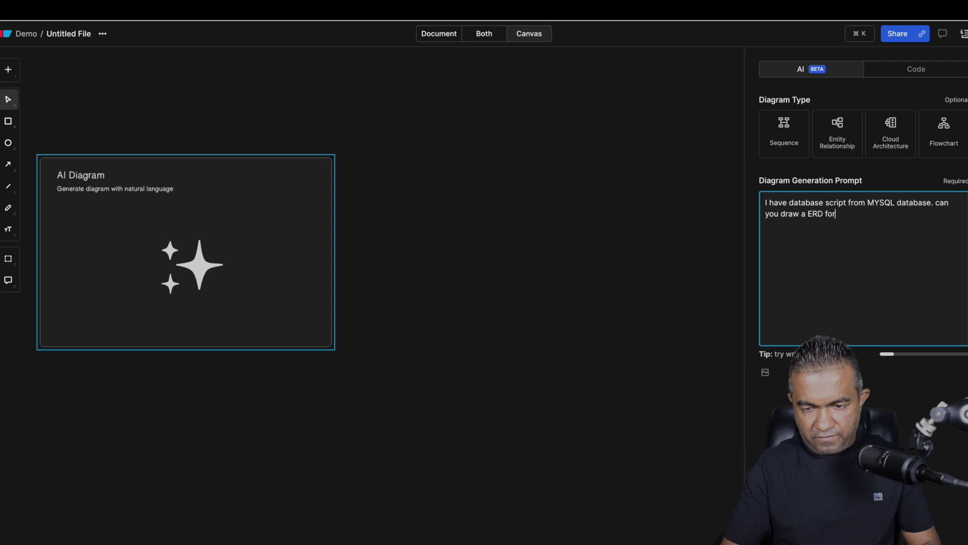
pyautogui.write('.')
pyautogui.press('Return')
pyautogui.press('Return')
pyautogui.press('super+v')
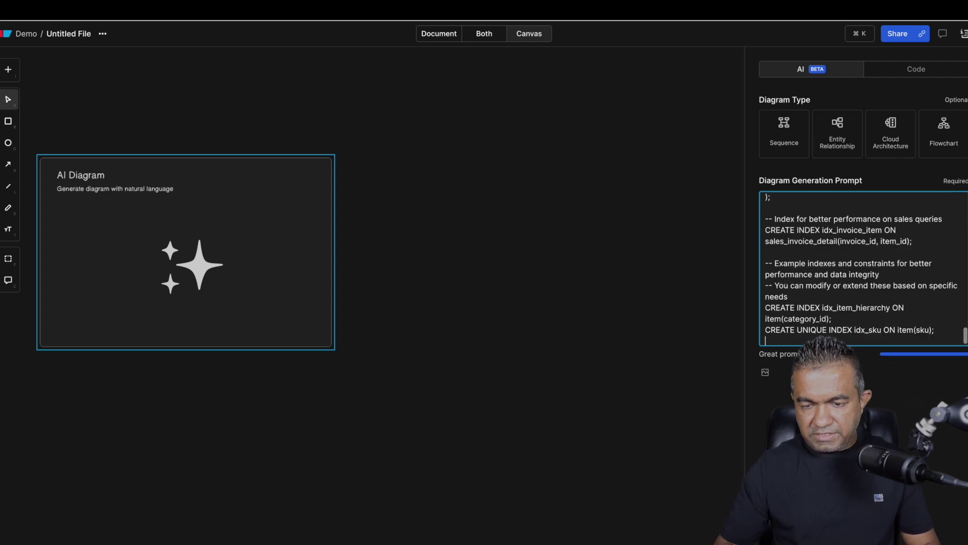
pyautogui.scroll(-1, 823, 254)
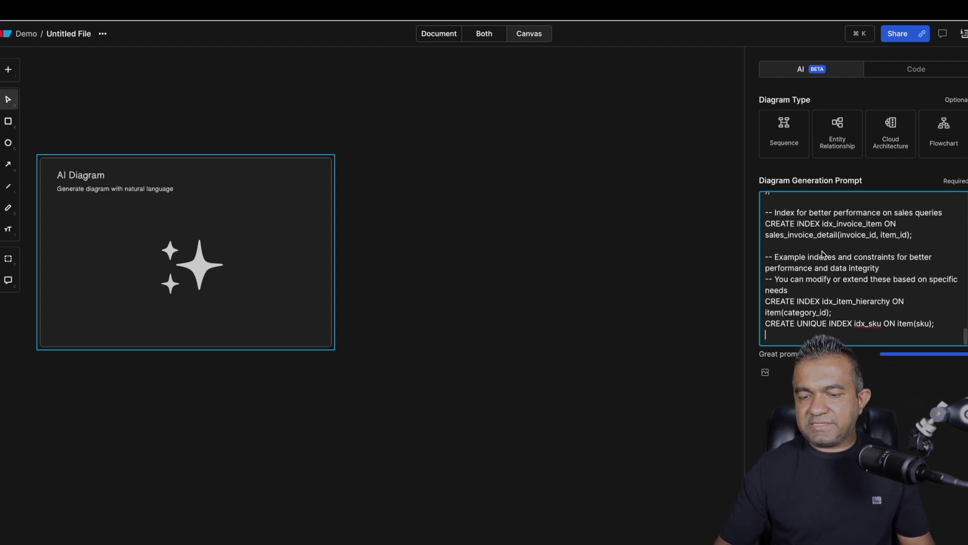
pyautogui.scroll(15, 822, 254)
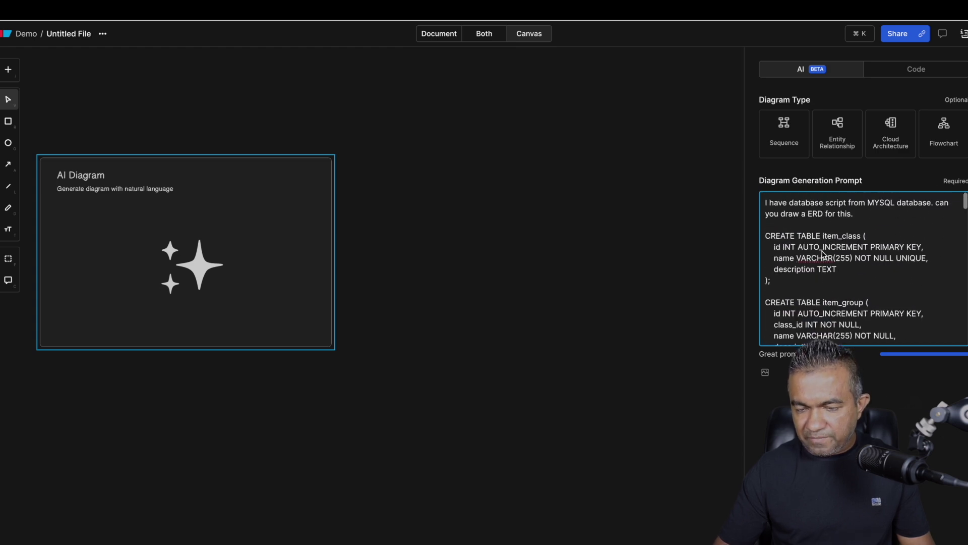
pyautogui.press('super+Return')
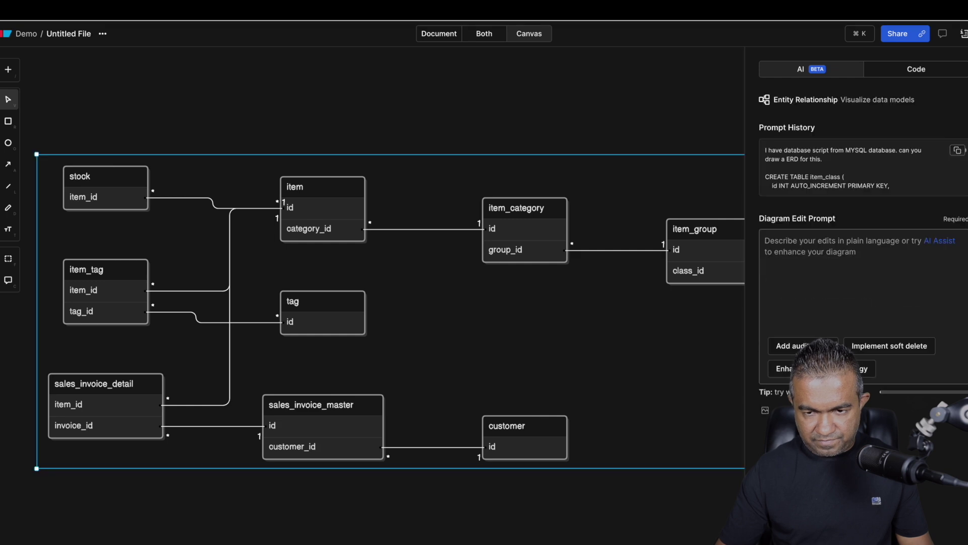
# Step: Look over the generated ERD from the stock and invoice tables across to the item group tables
pyautogui.hscroll(-5, 606, 363)
pyautogui.hscroll(10, 606, 363)
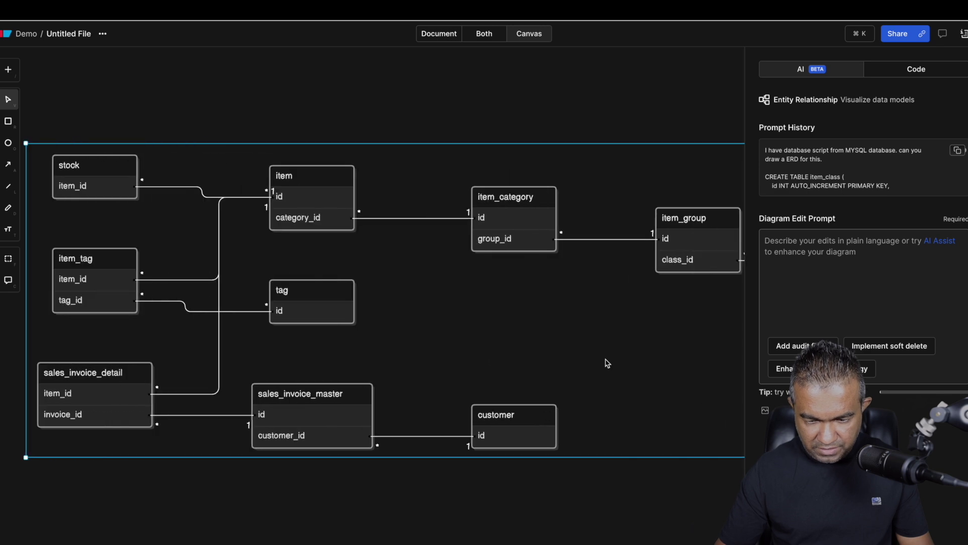
pyautogui.hscroll(2, 606, 362)
pyautogui.hscroll(-12, 607, 363)
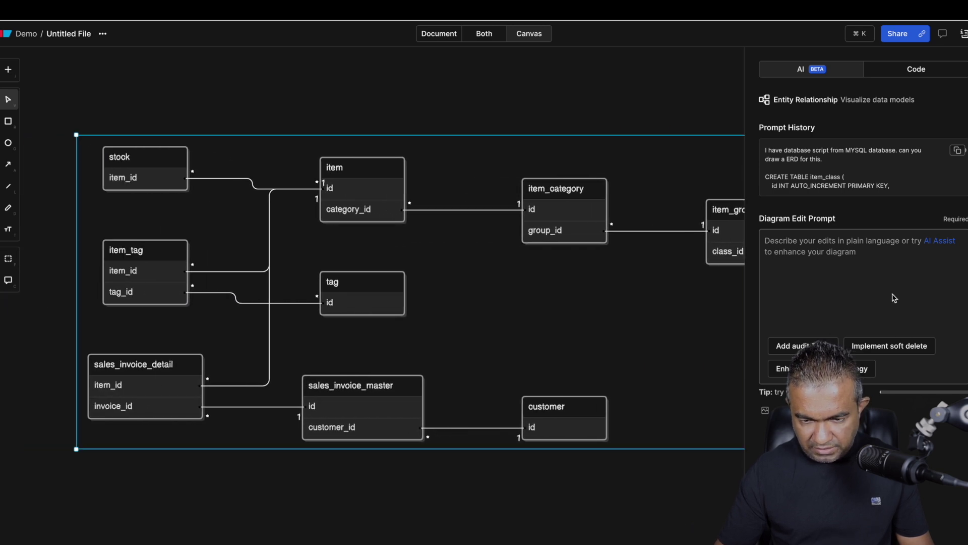
# Step: Compare the item_class and item_group definitions in the submitted SQL script with the columns in the generated ERD
pyautogui.scroll(-5, 931, 182)
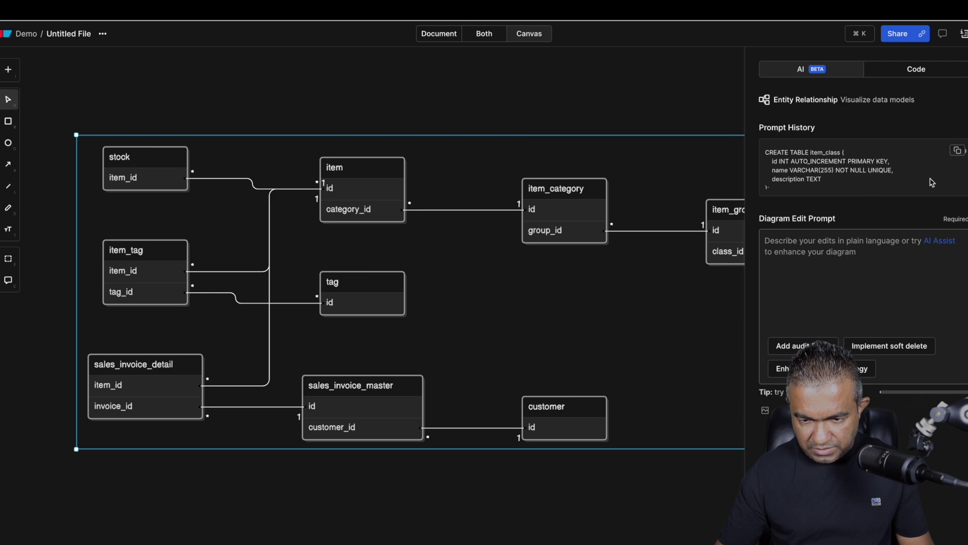
pyautogui.scroll(-1, 931, 183)
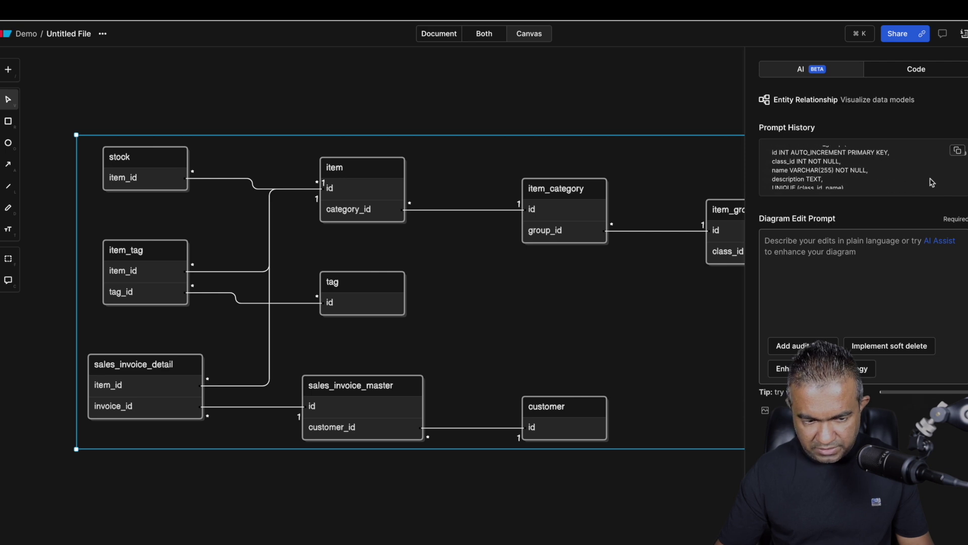
pyautogui.scroll(-5, 870, 188)
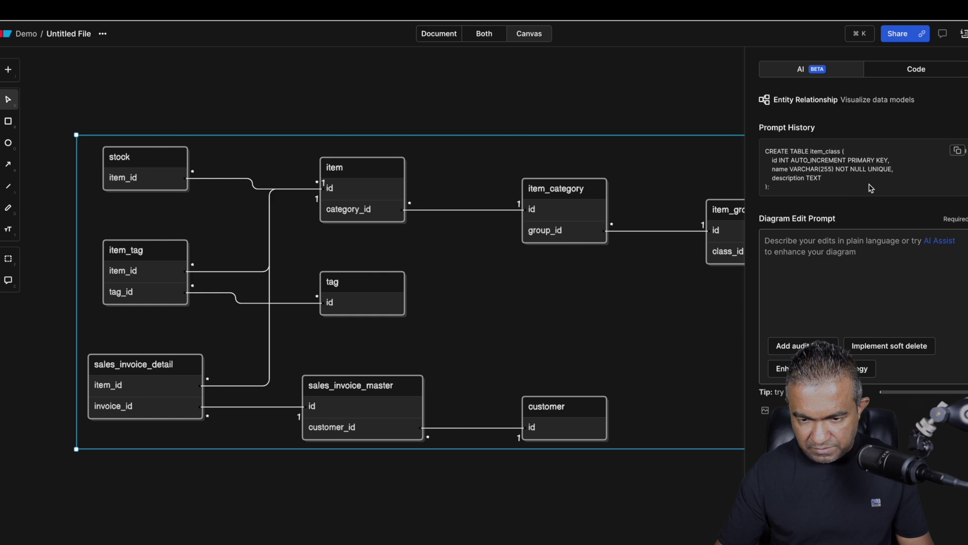
pyautogui.scroll(-1, 871, 188)
pyautogui.scroll(6, 871, 188)
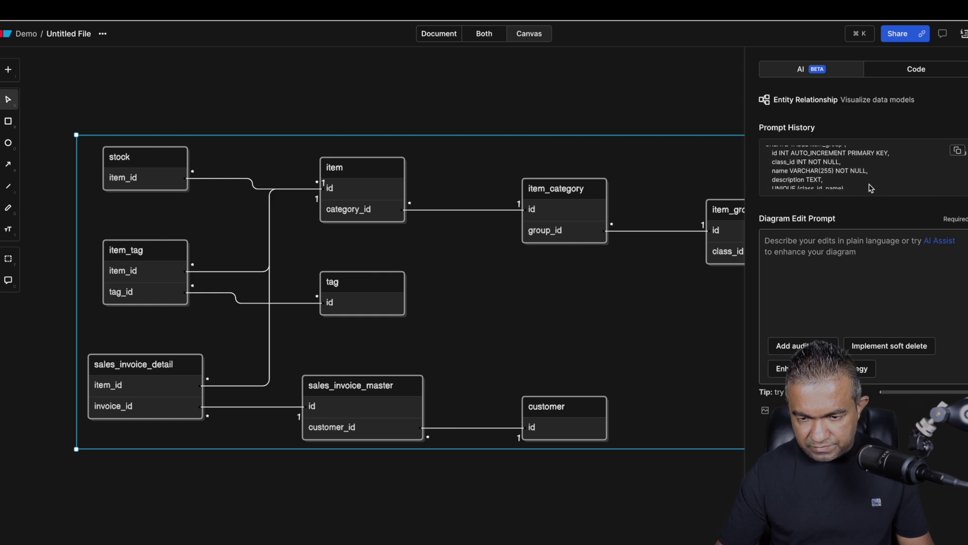
pyautogui.scroll(2, 871, 188)
pyautogui.scroll(-4, 871, 188)
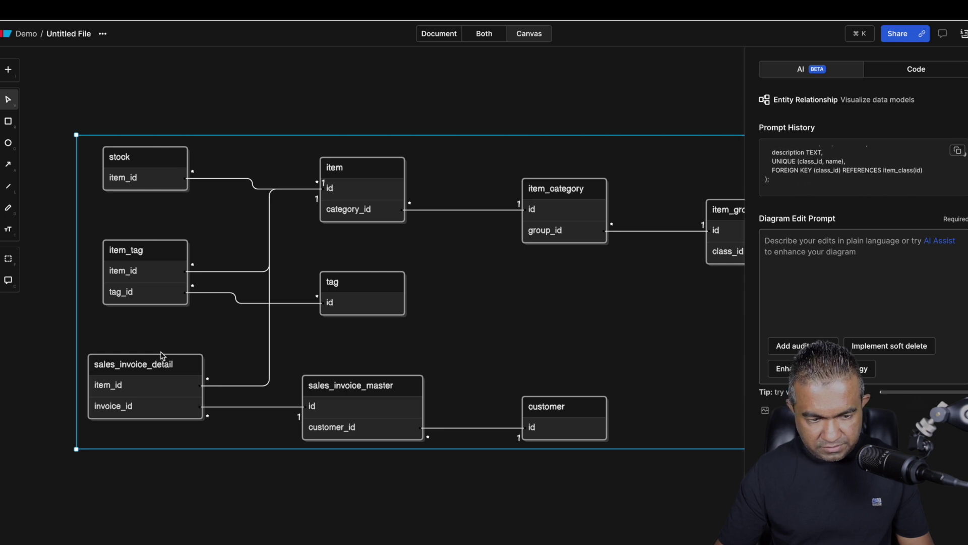
# Step: Submit the diagram edit prompt "I can see some columns are missing" for the generated ERD
pyautogui.hscroll(5, 551, 328)
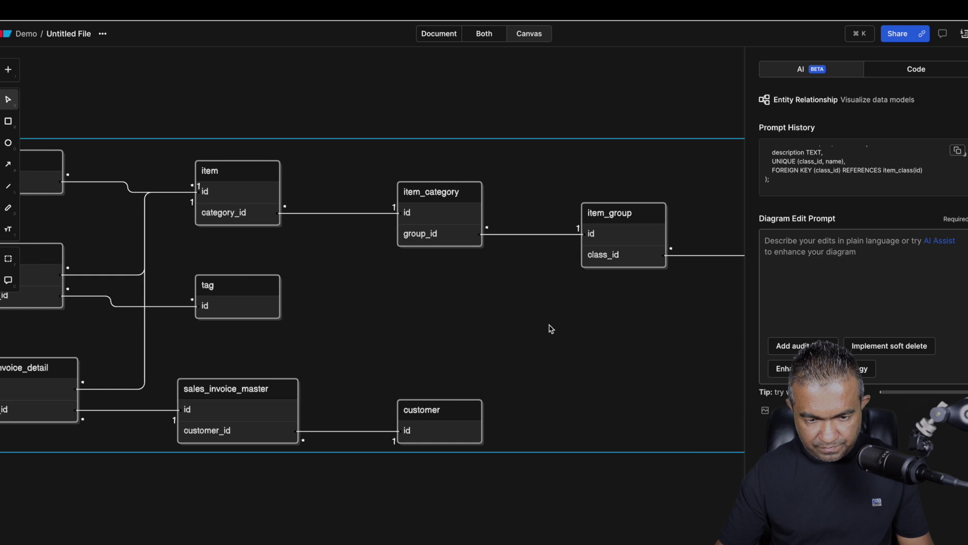
pyautogui.hscroll(1, 550, 328)
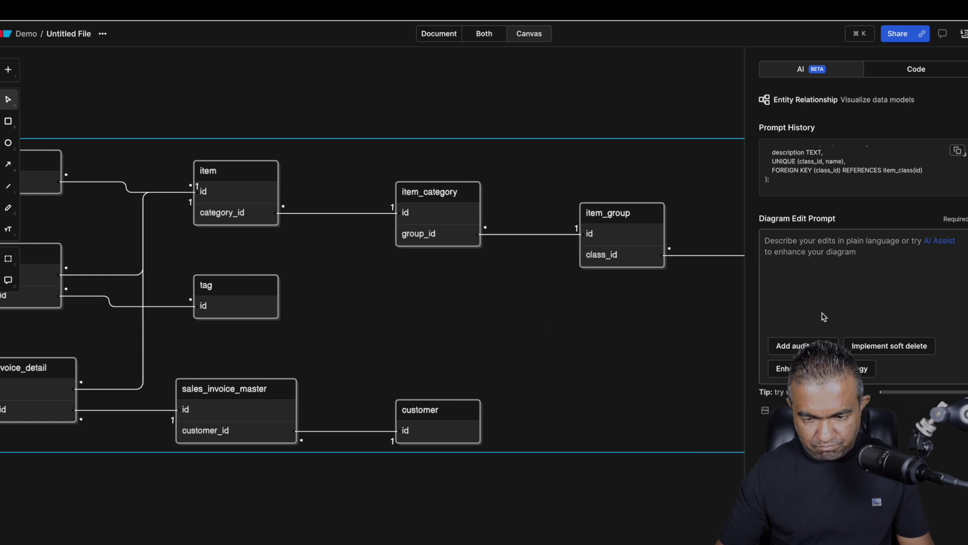
pyautogui.click(817, 283)
pyautogui.write('U')
pyautogui.press('BackSpace')
pyautogui.write('I can see some c')
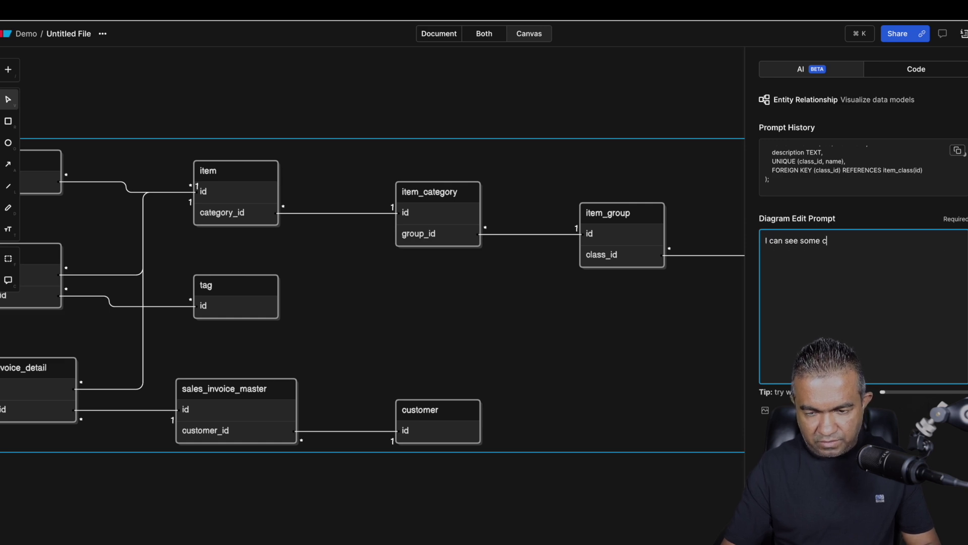
pyautogui.write('olumns are missing')
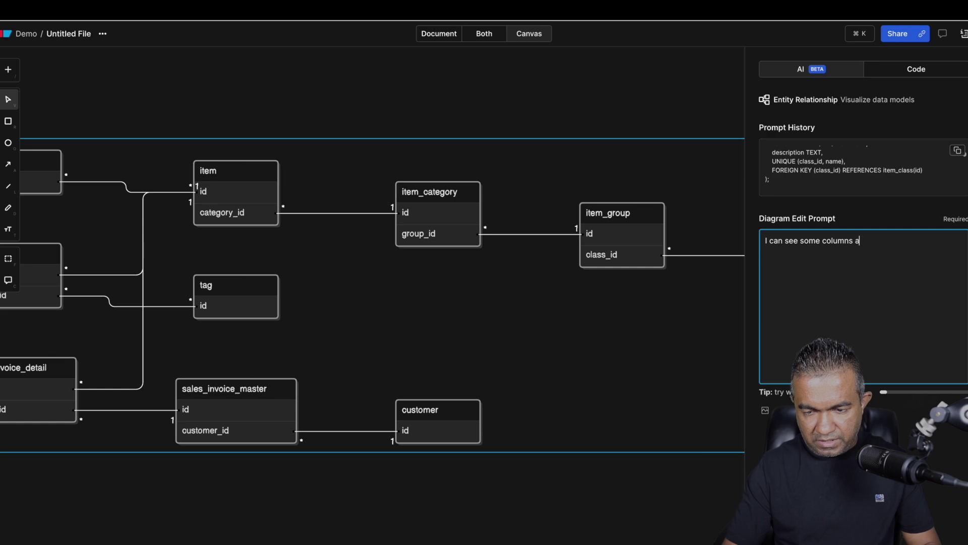
pyautogui.press('Return')
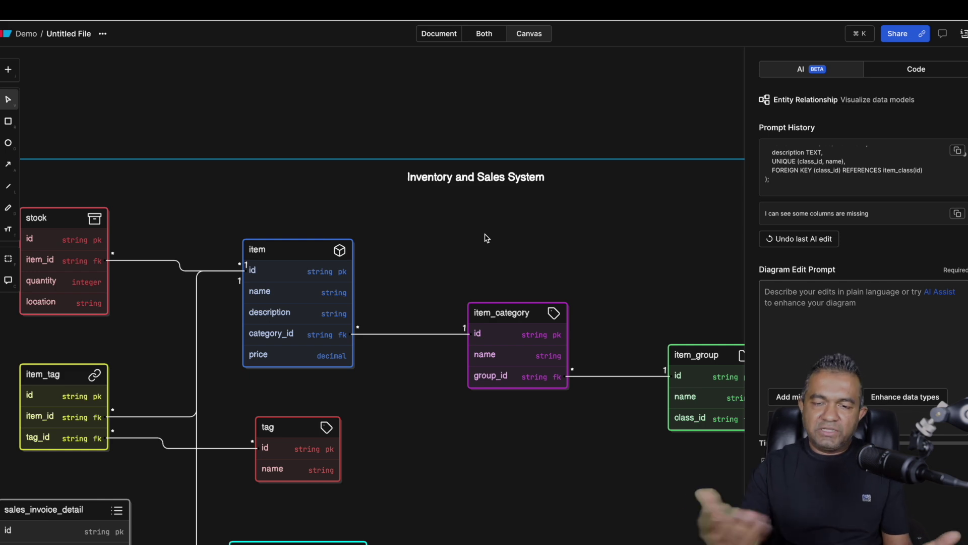
# Step: Insert another AI diagram on the ERD's canvas and set its diagram type to Sequence
pyautogui.click(8, 69)
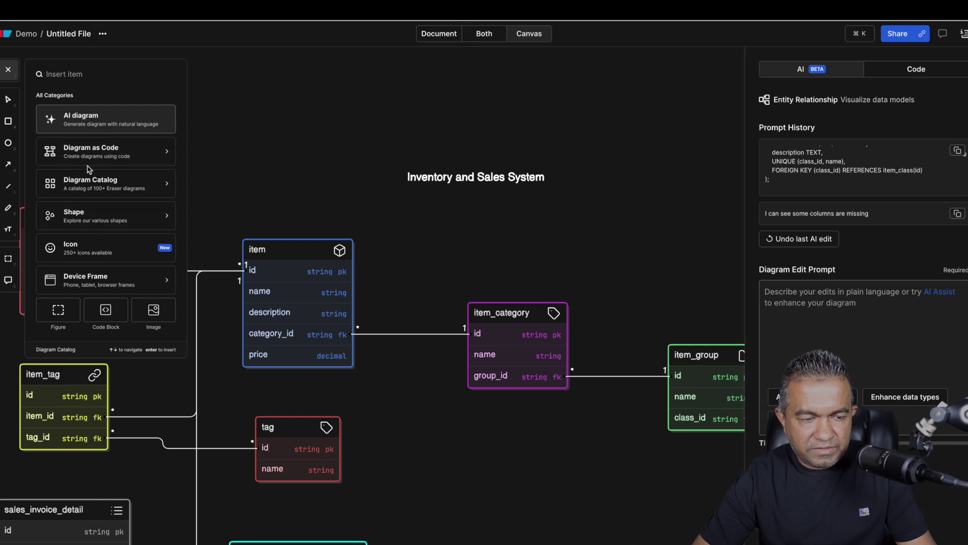
pyautogui.click(111, 123)
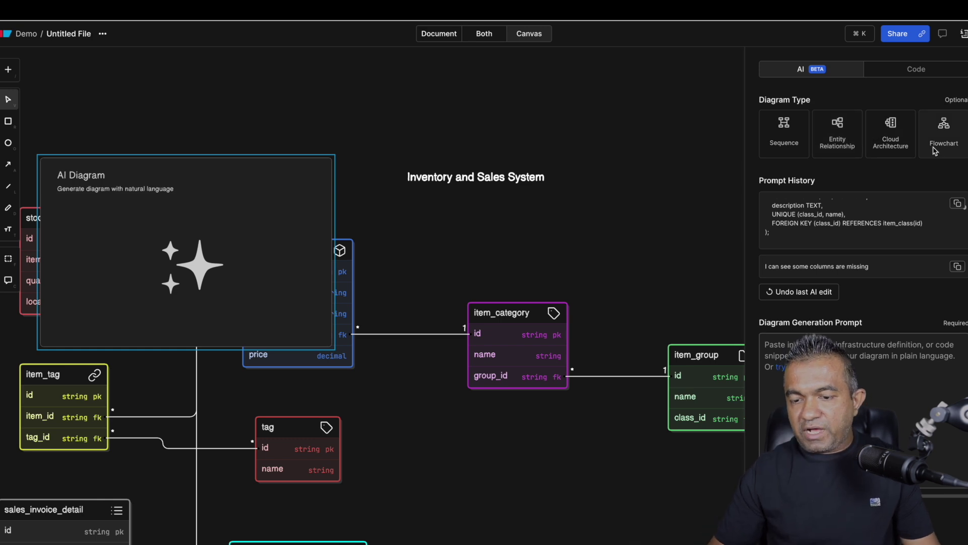
pyautogui.click(790, 135)
# Step: Generate a sequence diagram for a user invoking an AWS API Gateway API through a Lambda authorizer, Lambda reading DocumentDB, SNS notification, and data returned to the user
pyautogui.click(866, 371)
pyautogui.write('Draw ')
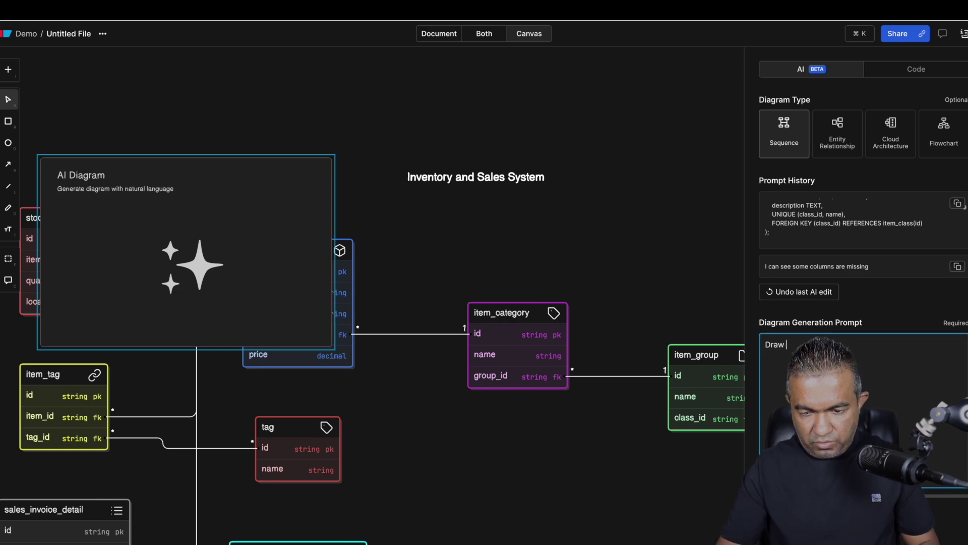
pyautogui.write('a sequance diagram for bellow use case.')
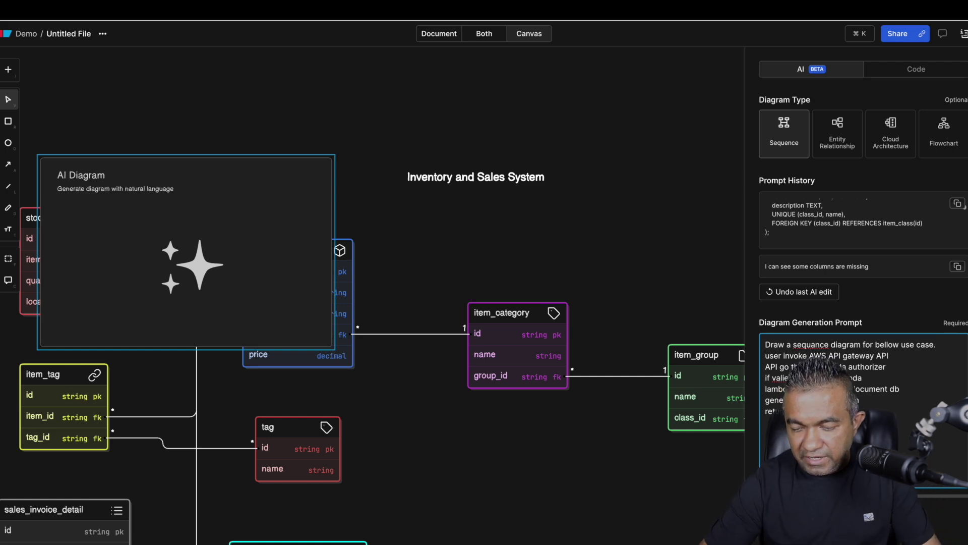
pyautogui.click(891, 511)
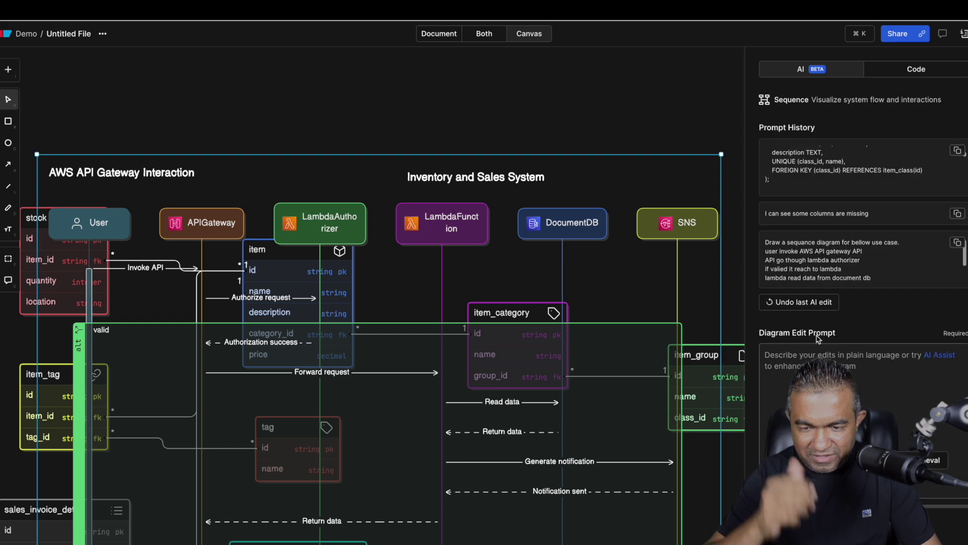
# Step: Insert one more AI diagram on the same canvas and generate it from the copied sequence diagram prompt
pyautogui.hscroll(-4, 537, 299)
pyautogui.scroll(-2, 537, 299)
pyautogui.scroll(1, 536, 299)
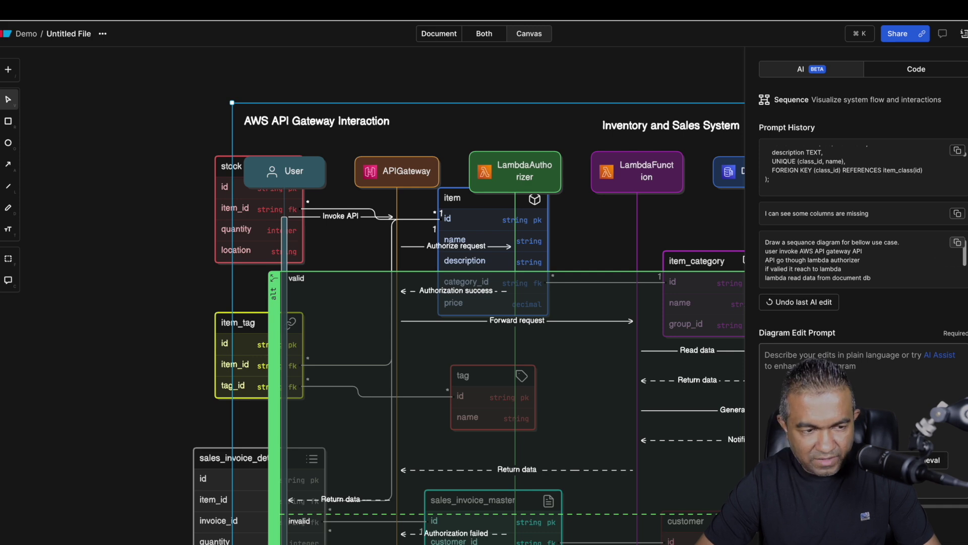
pyautogui.click(8, 69)
pyautogui.click(79, 128)
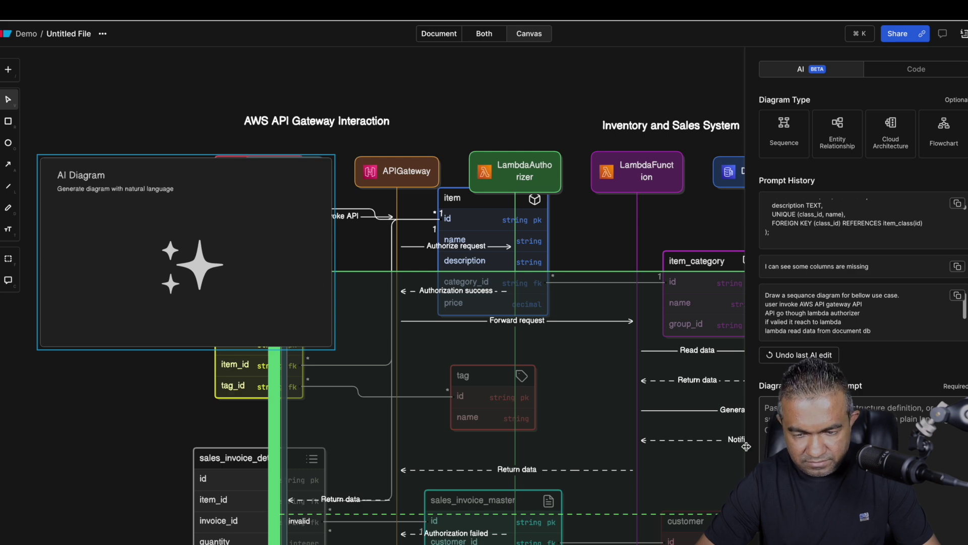
pyautogui.click(827, 429)
pyautogui.press('super+v')
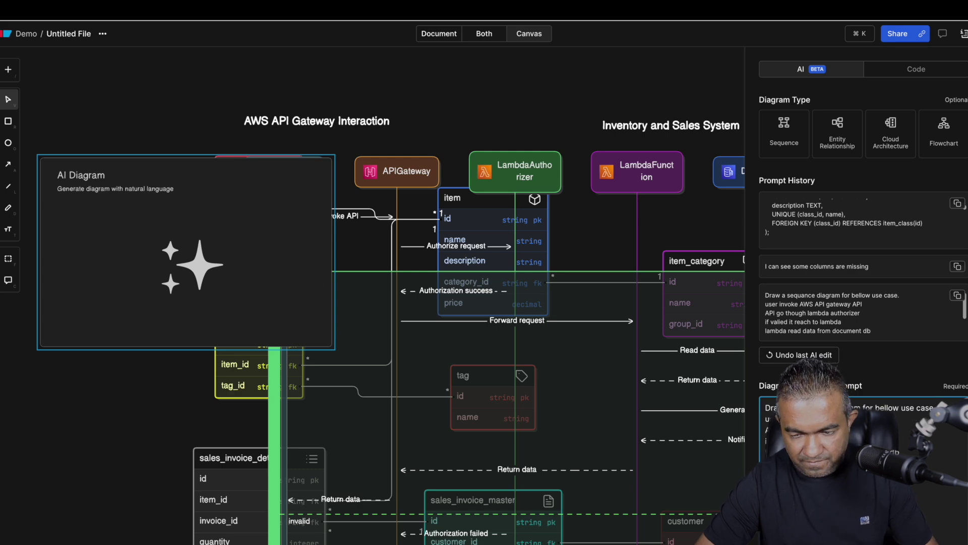
pyautogui.press('Return')
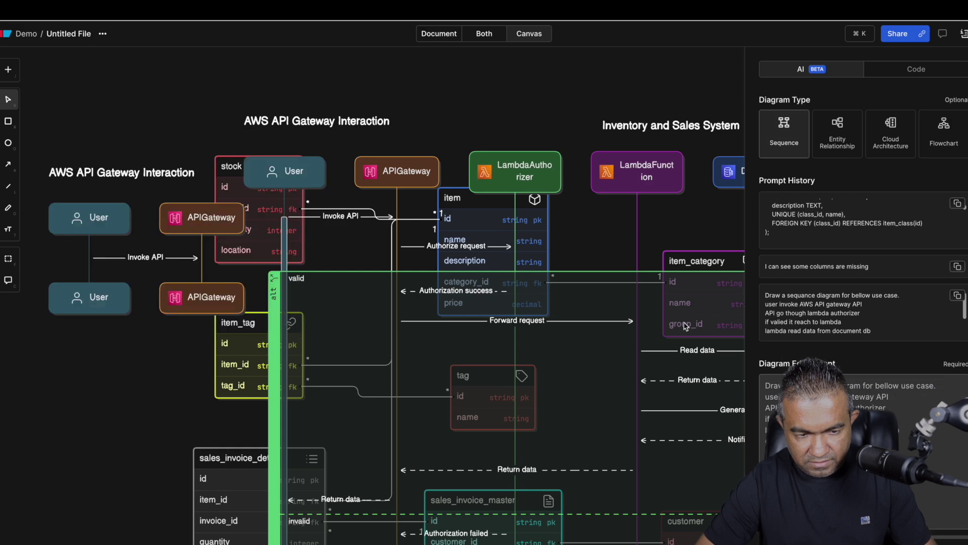
pyautogui.hscroll(-5, 426, 280)
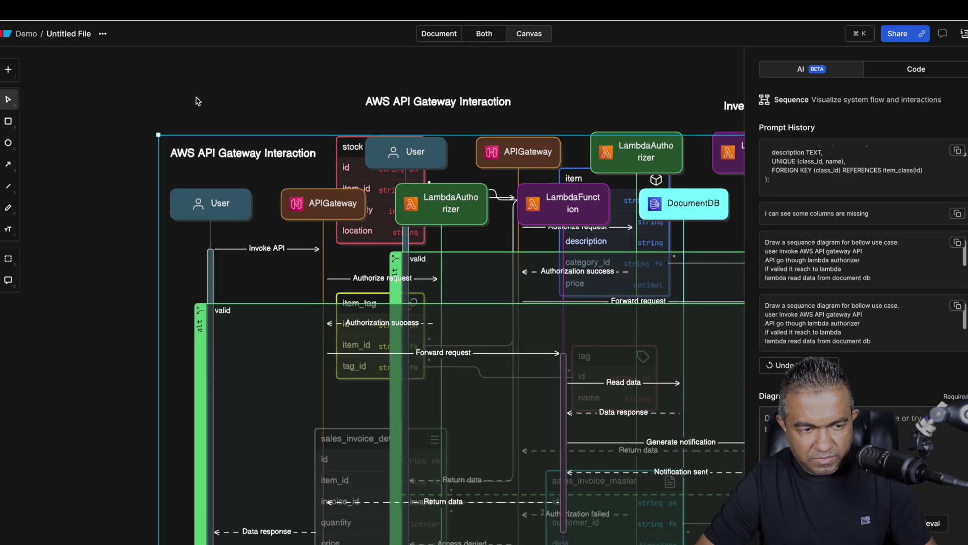
# Step: Start a separate new file in the Demo folder and place an AI diagram on its empty canvas
pyautogui.click(31, 37)
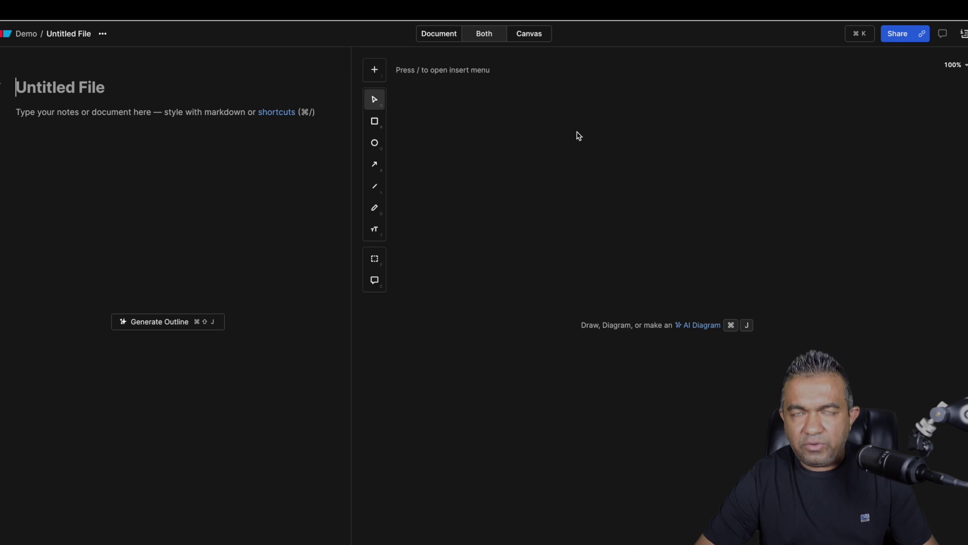
pyautogui.click(376, 71)
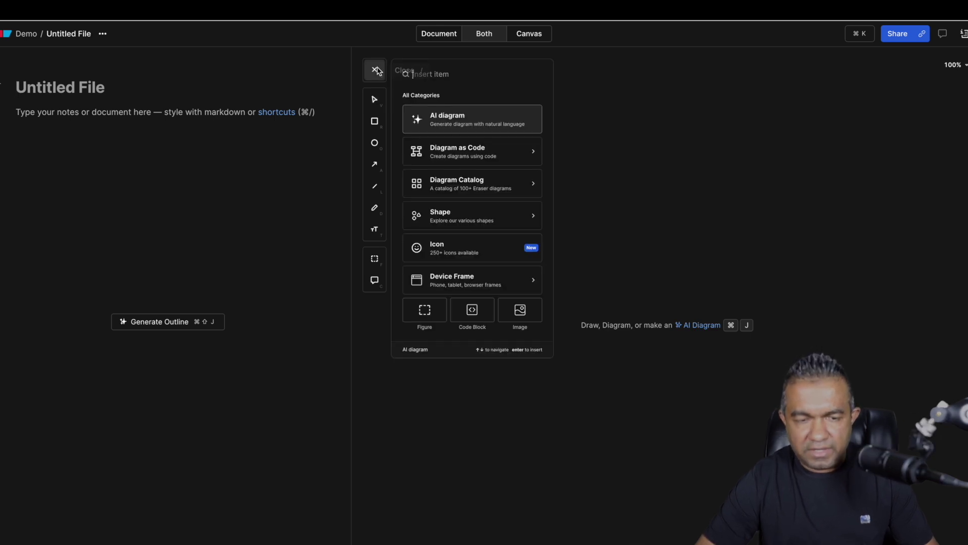
pyautogui.click(493, 126)
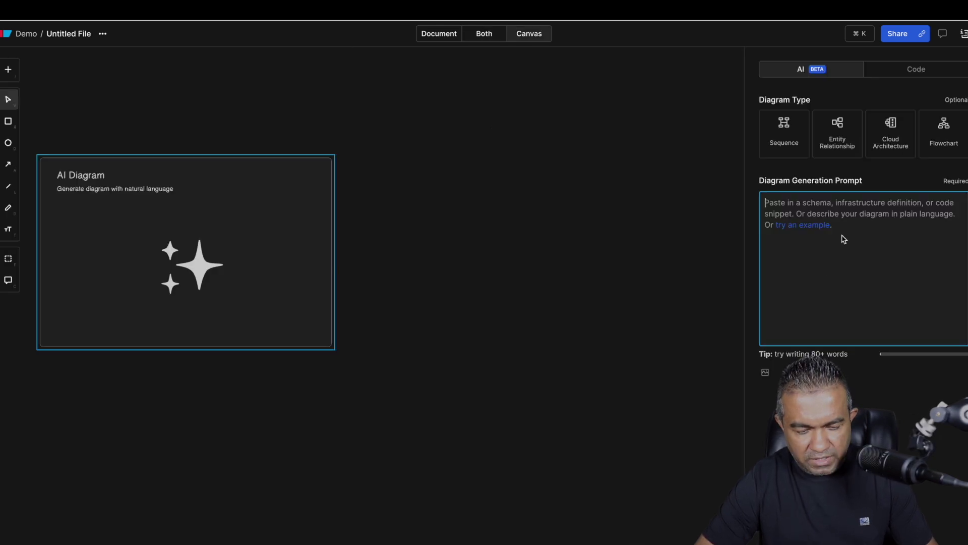
# Step: Generate a Sequence-type diagram from the copied use case prompt covering API Gateway, Lambda authorizer, Lambda, DocumentDB and SNS
pyautogui.write('Draw a sequance diagram for bellow use case. user invoke AWS API gateway API API go though lambda authorizer if valied it reach to lambda lambda read data from document db generate SNS notification return data to user')
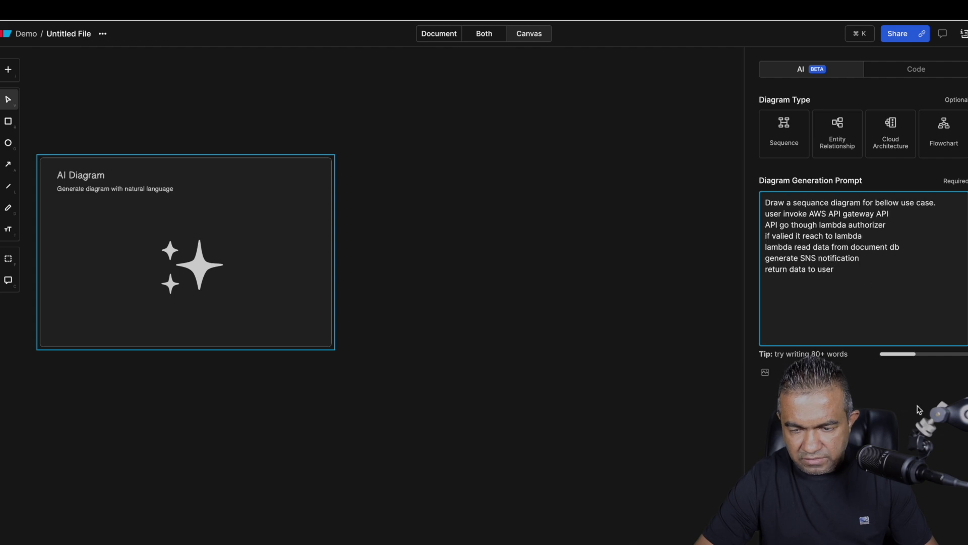
pyautogui.click(779, 130)
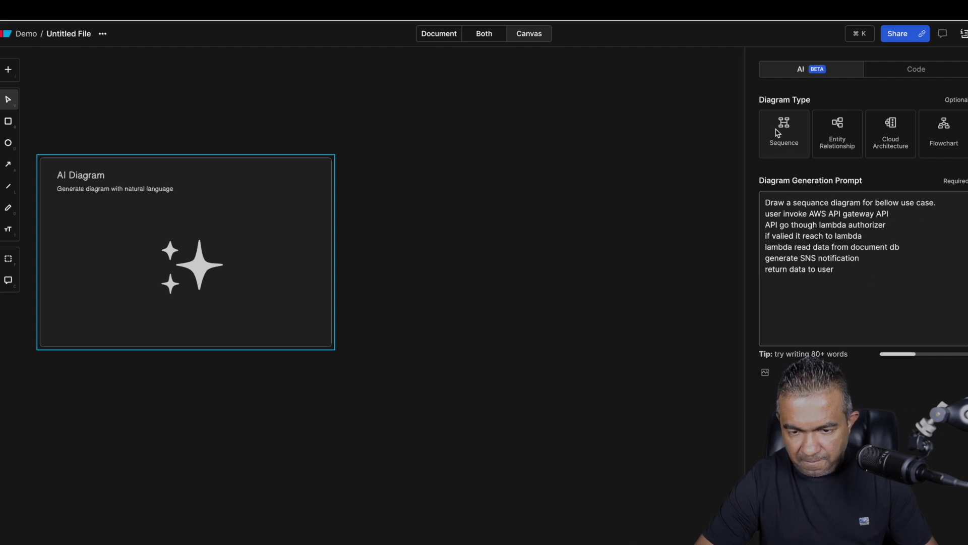
pyautogui.click(888, 303)
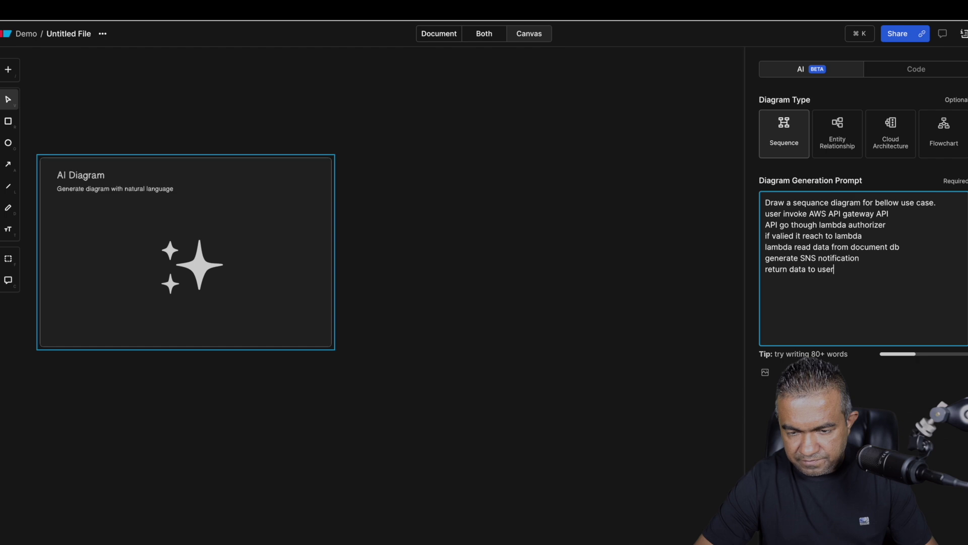
pyautogui.press('super+Return')
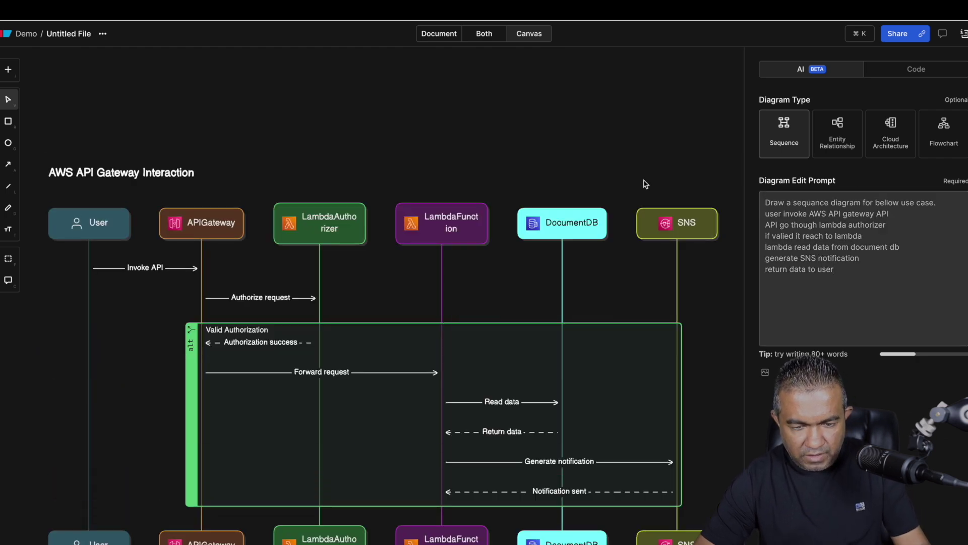
# Step: Examine the sequence diagram's valid and invalid authorization flows, from the user's API call across to DocumentDB and SNS
pyautogui.scroll(-5, 581, 144)
pyautogui.hscroll(-4, 580, 144)
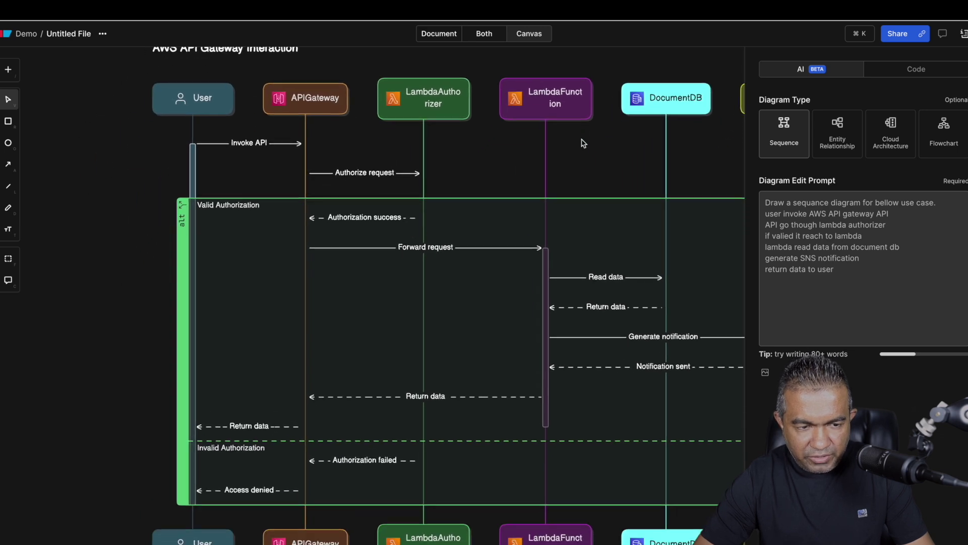
pyautogui.scroll(1, 581, 144)
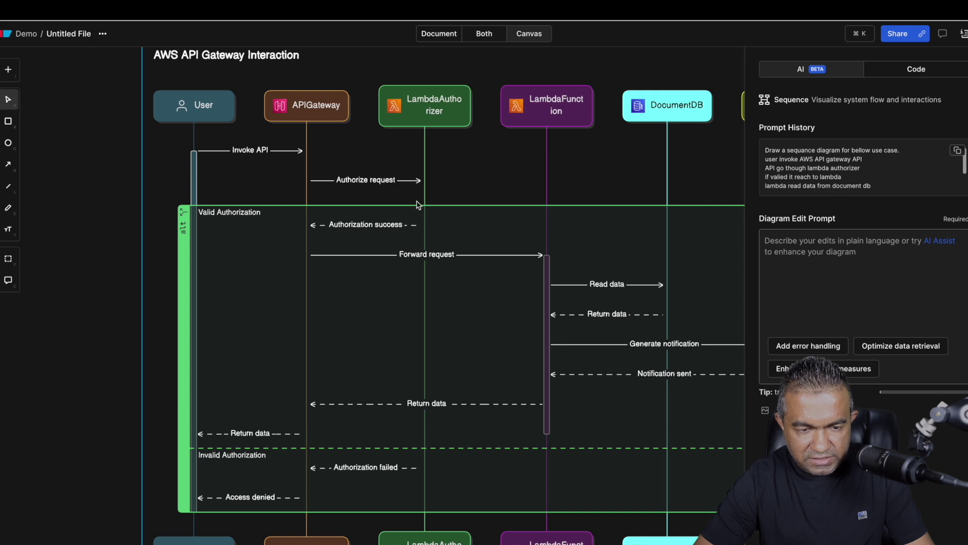
pyautogui.scroll(-2, 419, 196)
pyautogui.hscroll(2, 420, 196)
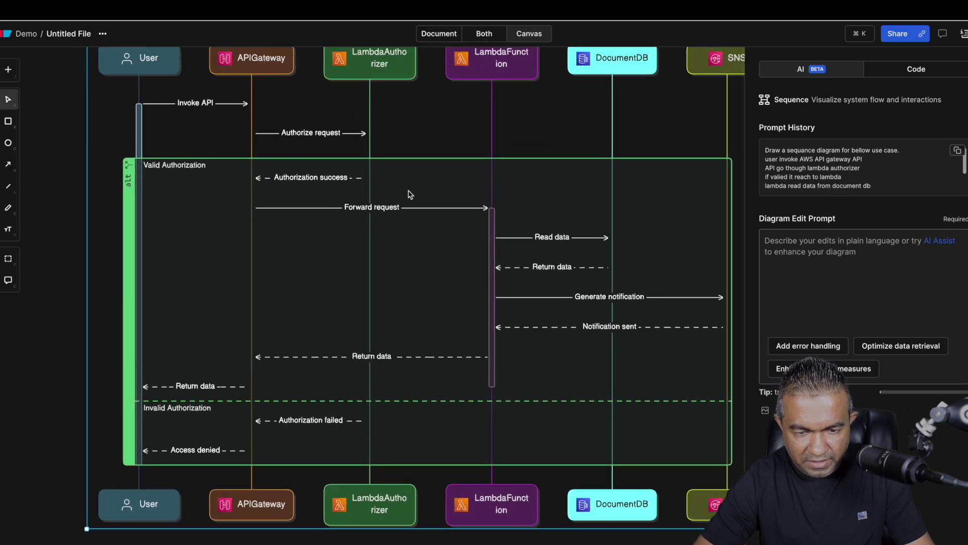
pyautogui.scroll(1, 409, 194)
pyautogui.hscroll(1, 409, 194)
pyautogui.hscroll(3, 587, 243)
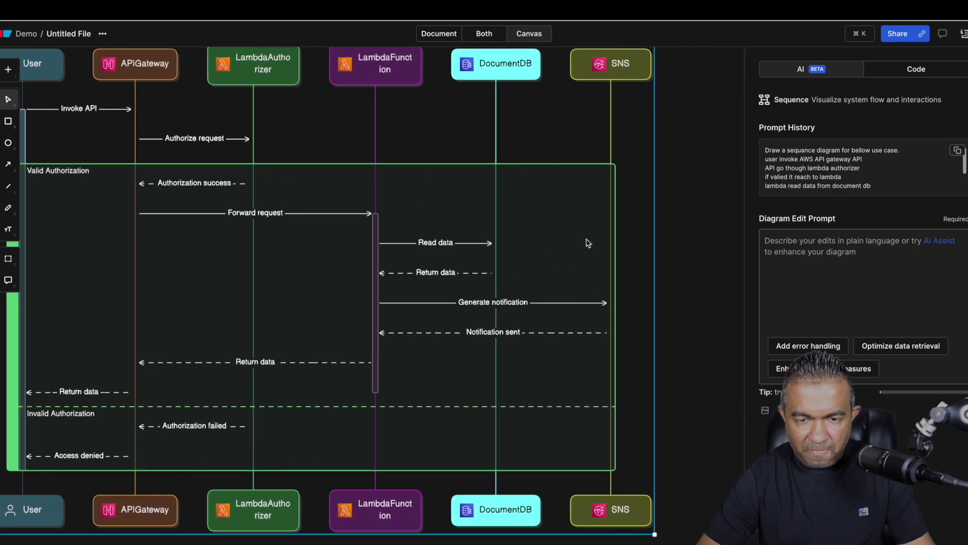
pyautogui.hscroll(-5, 586, 243)
pyautogui.scroll(2, 586, 243)
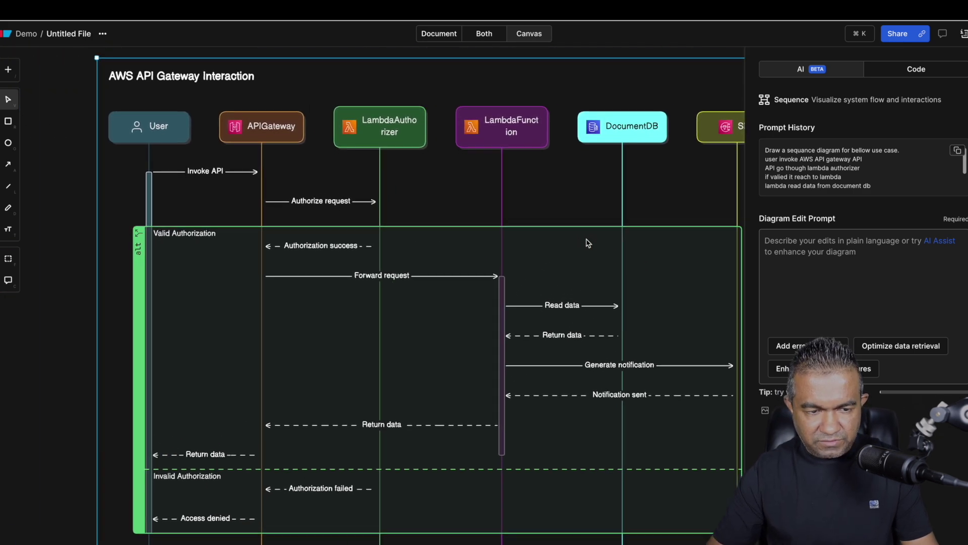
pyautogui.scroll(-4, 587, 243)
pyautogui.hscroll(2, 586, 243)
pyautogui.scroll(3, 587, 243)
pyautogui.hscroll(2, 586, 243)
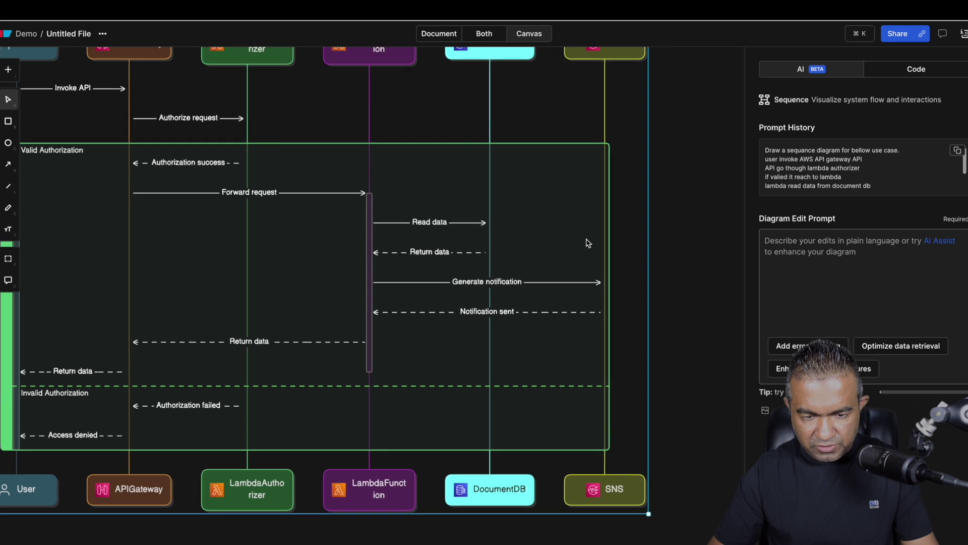